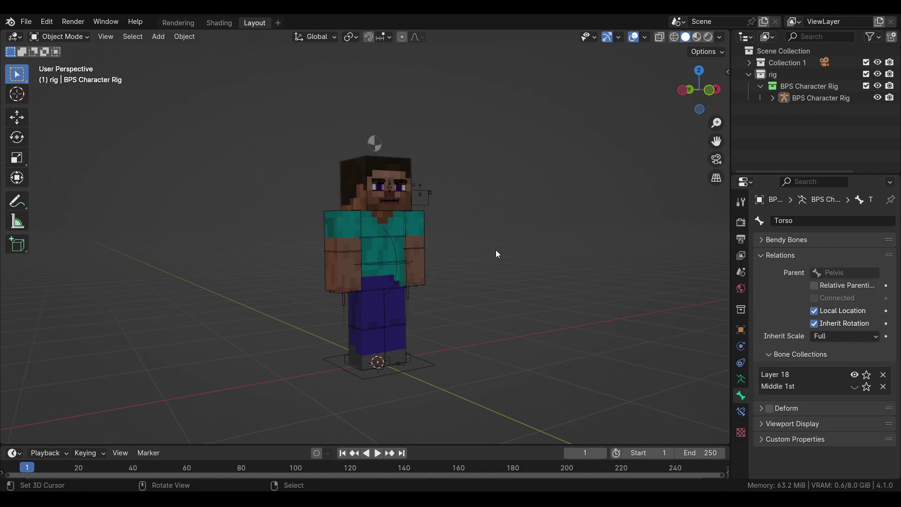
Put the BPS Character Rig in Pose Mode and toggle Inherit Rotation for the head bone
left_click(368, 201)
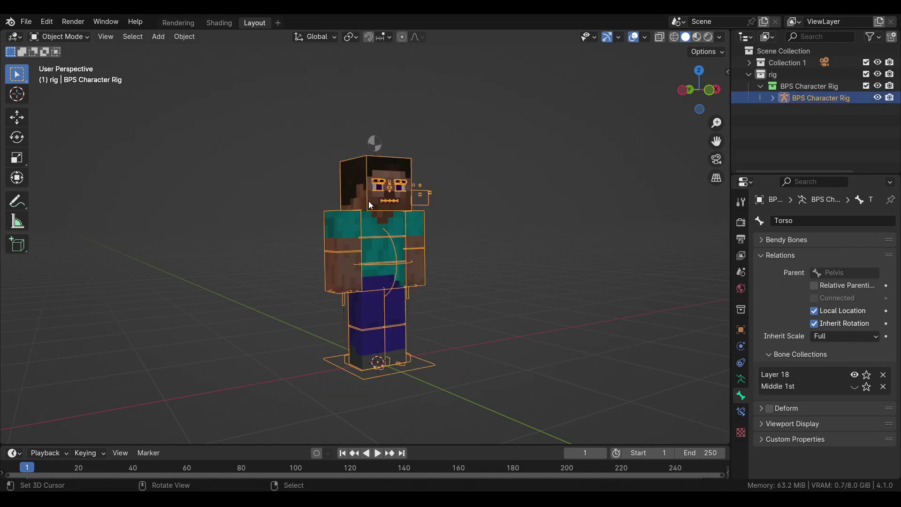
key("ctrl+Tab")
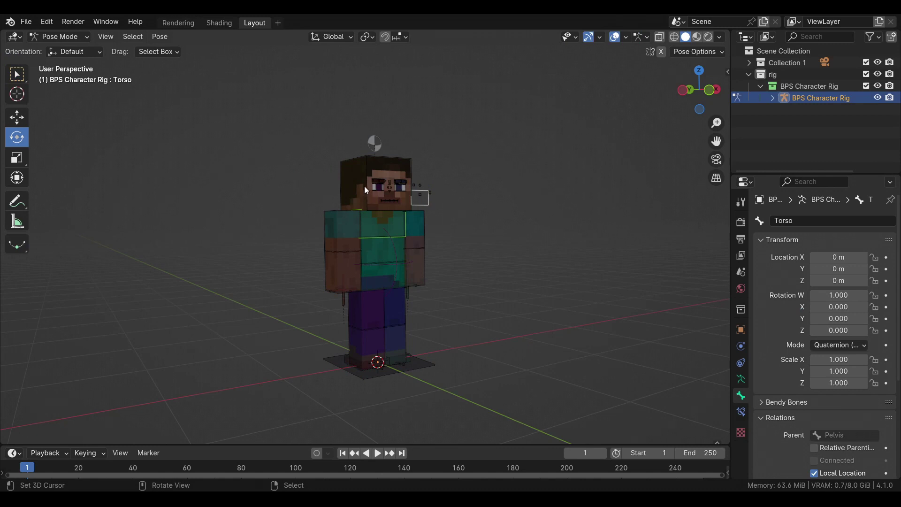
left_click(364, 186)
scroll(751, 382, "down", 1)
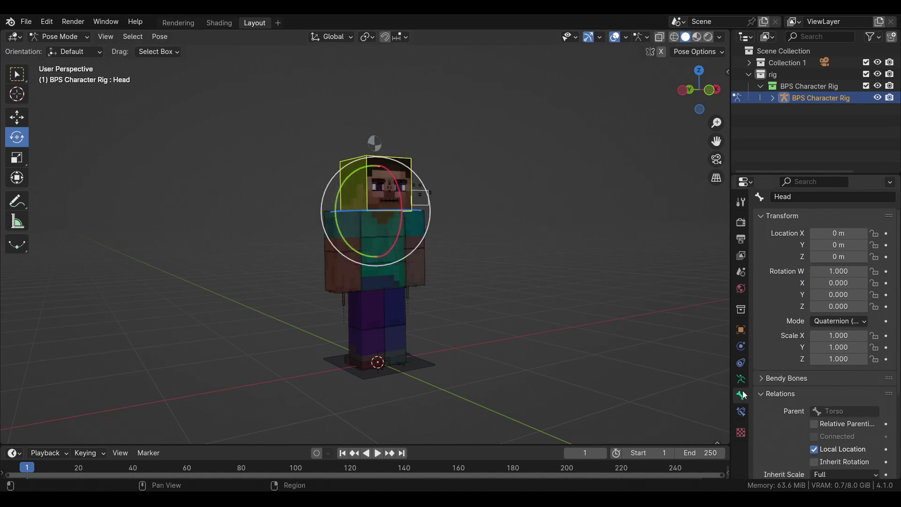
scroll(791, 389, "down", 2)
left_click(815, 438)
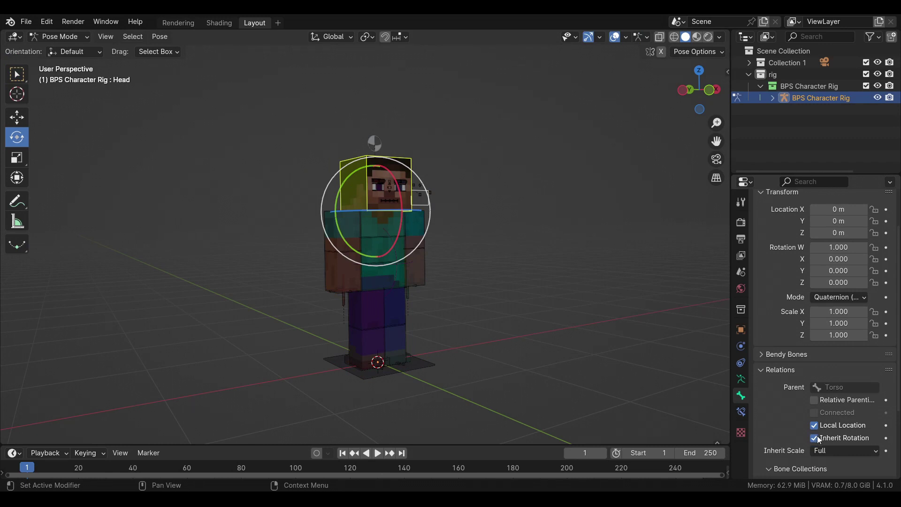
Select the torso bone and rotate it freely with two trackball rotations to test how the head follows
left_click(383, 229)
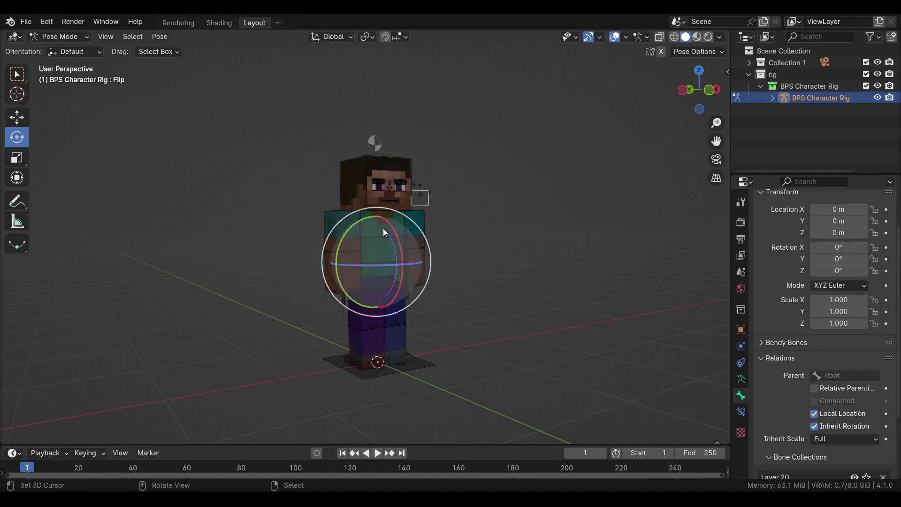
left_click(385, 227)
key("r")
key("r")
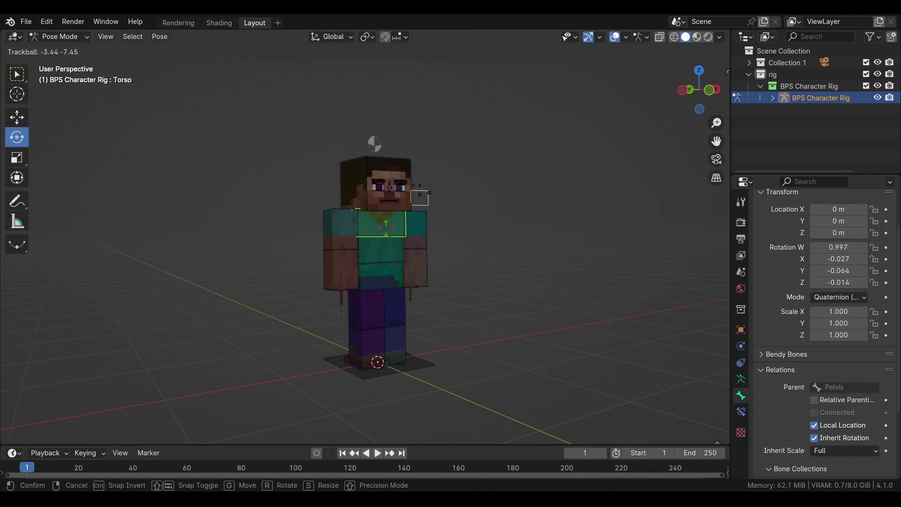
left_click(392, 216)
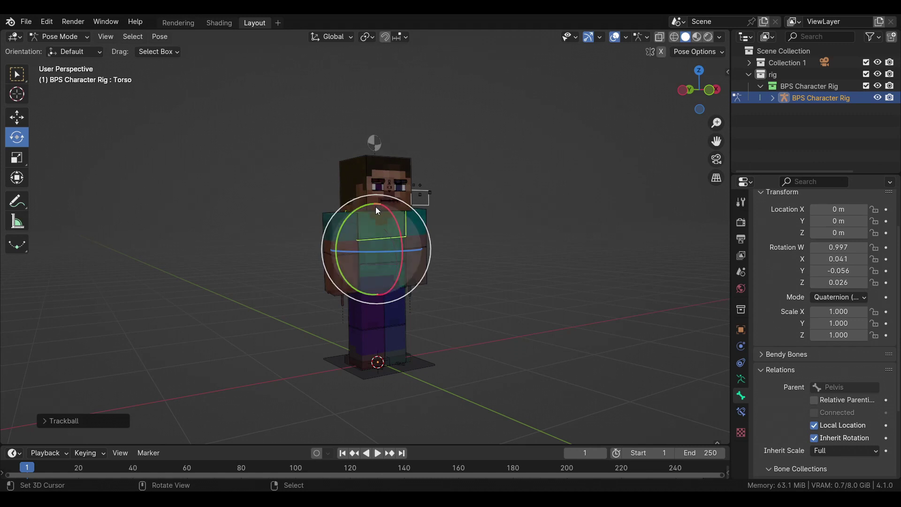
key("r")
key("r")
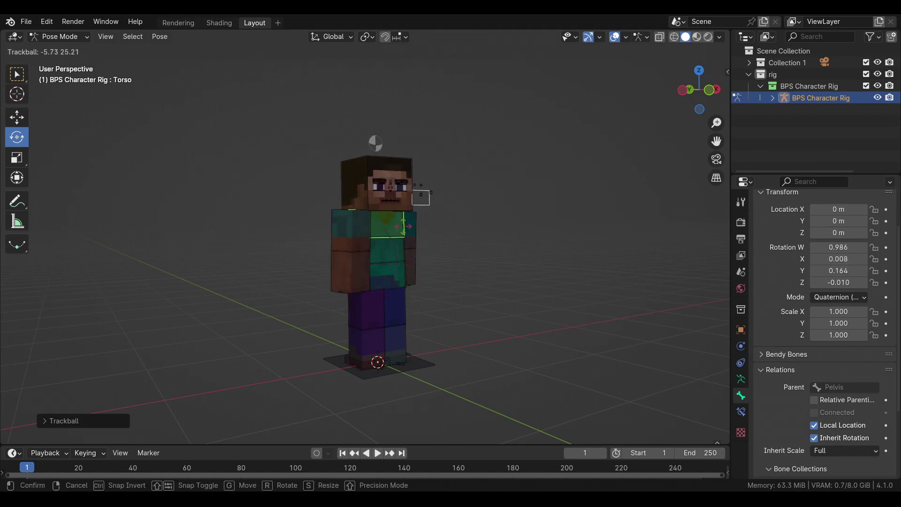
left_click(395, 232)
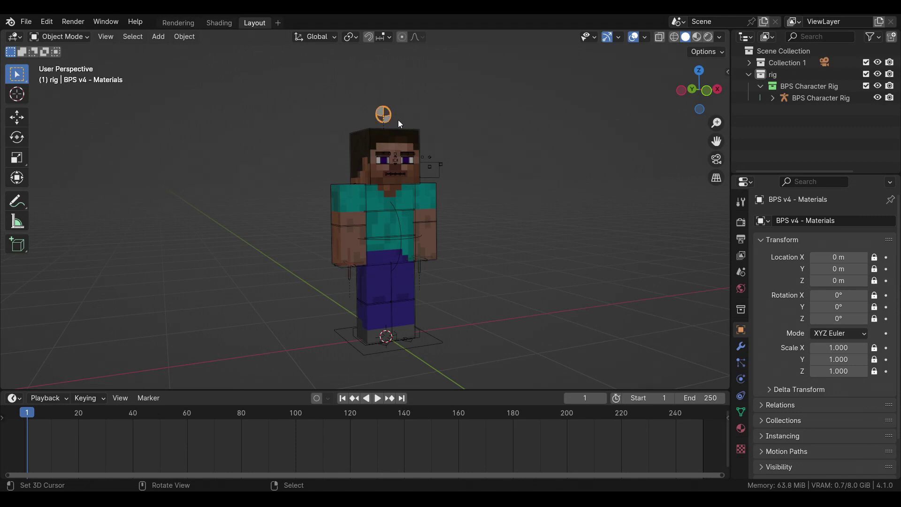
Set the Eyebrows, Eyes and Mouth properties of the BPS v4 - Materials object to 0
key("n")
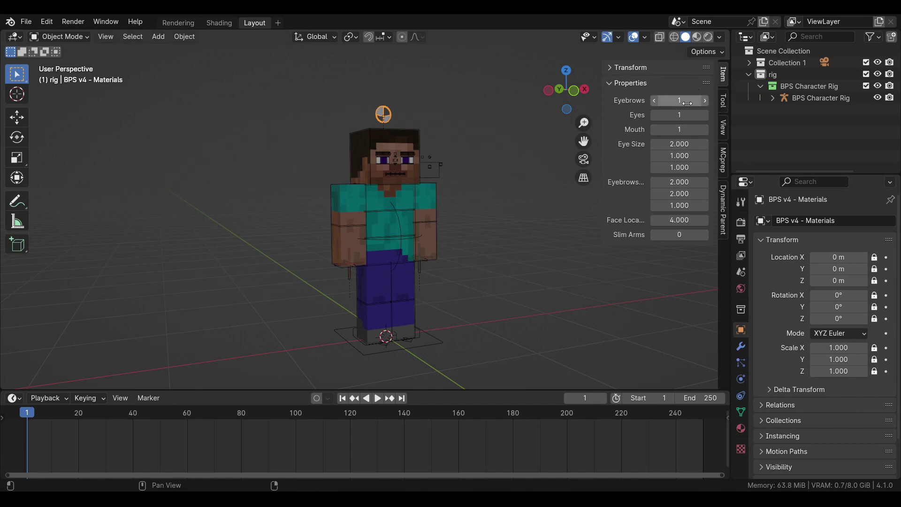
left_click_drag(686, 101, 675, 129)
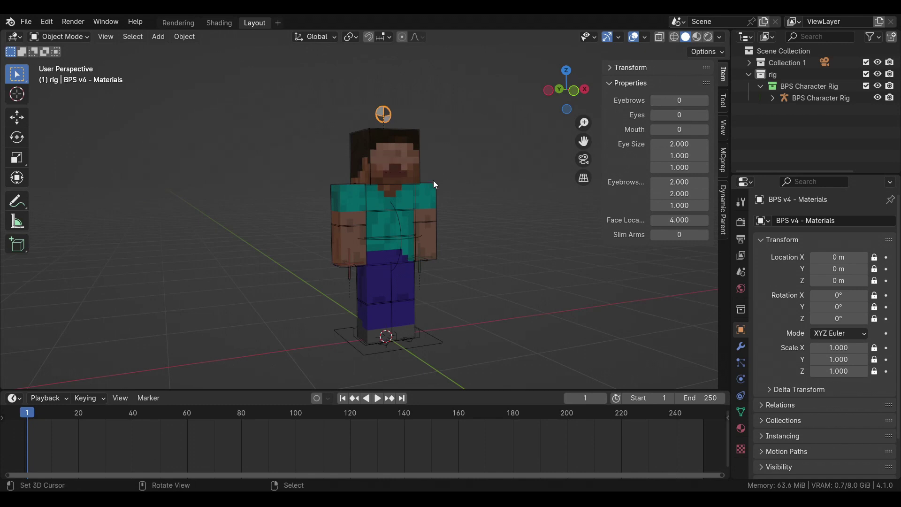
Put the character rig in Pose Mode and select all of its bones
left_click(395, 184)
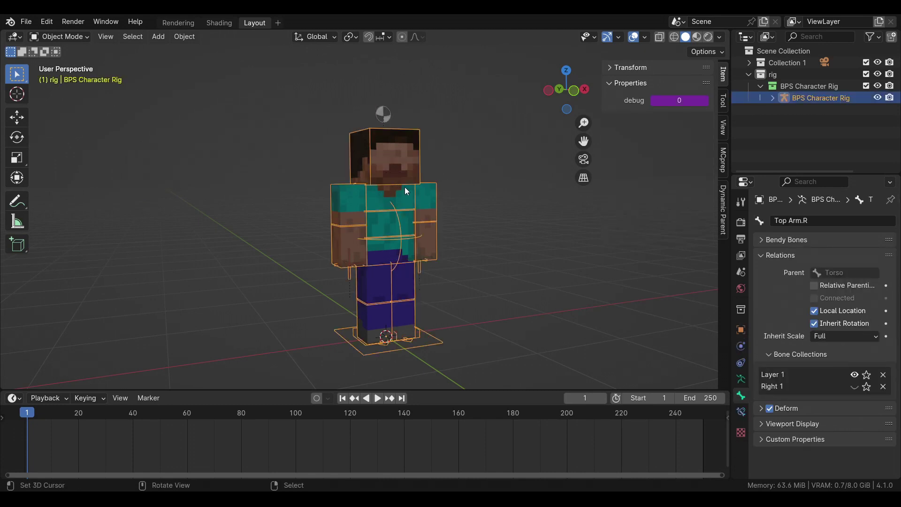
key("ctrl+Tab")
middle_click_drag(432, 201, 396, 205)
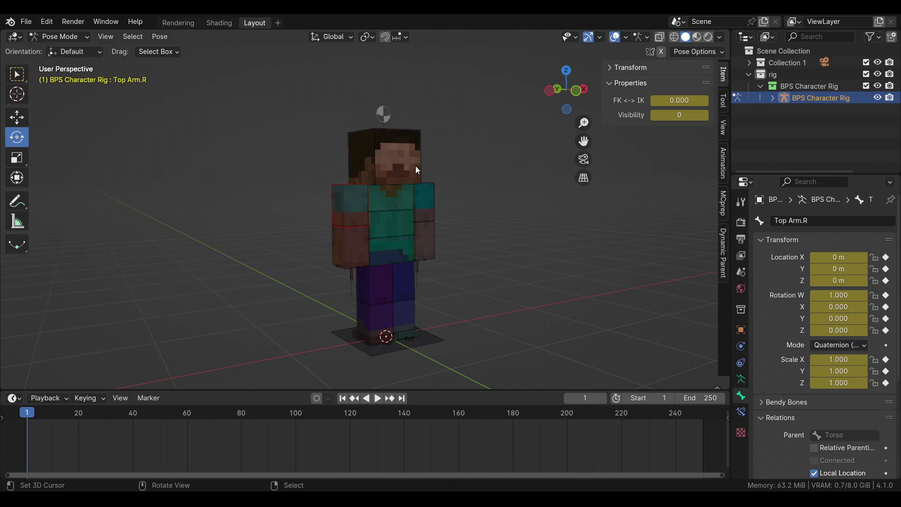
key("a")
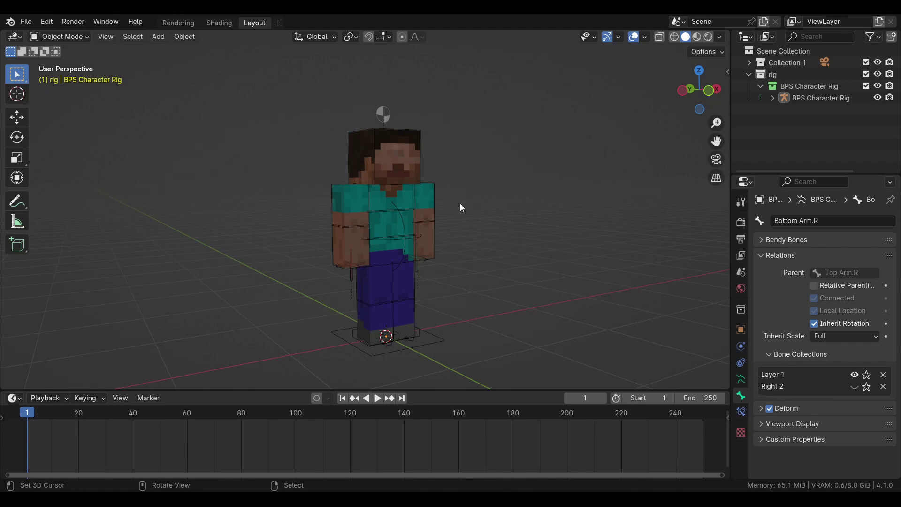
Return the character rig to Pose Mode and set the transform pivot point to Individual Origins
left_click(373, 206)
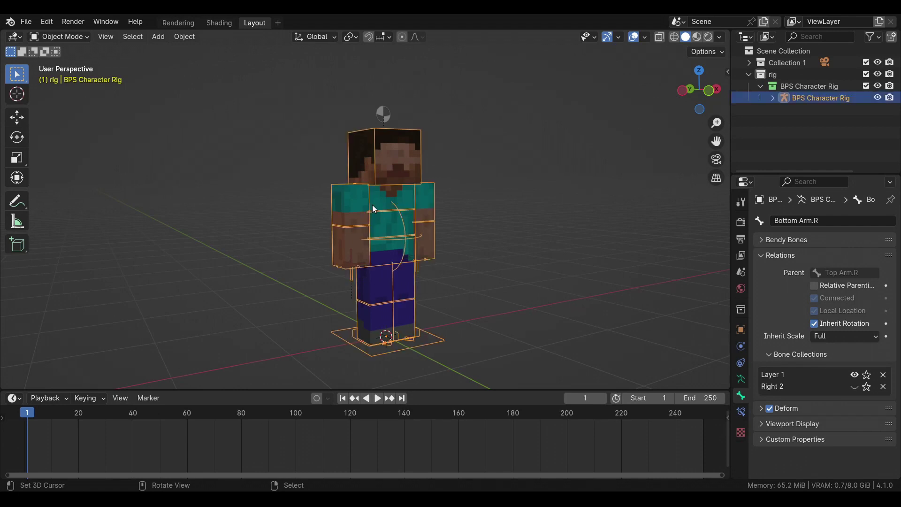
key("ctrl+Tab")
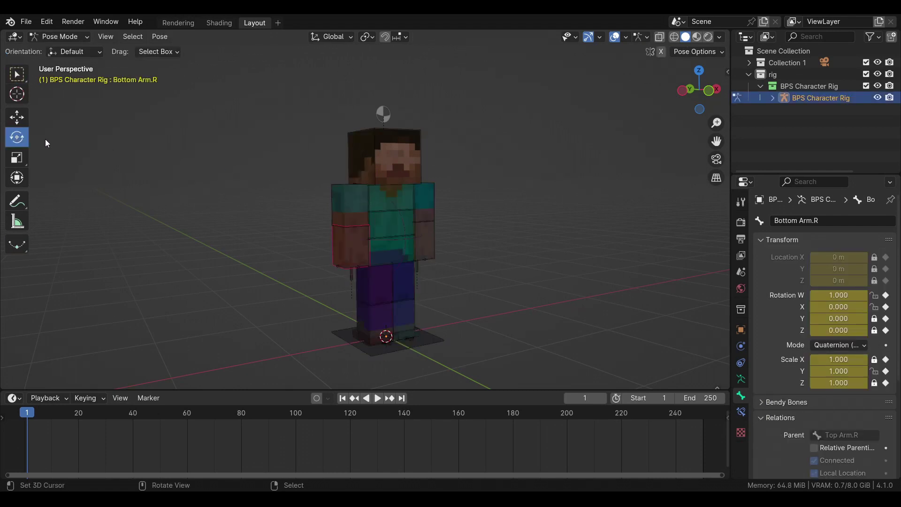
left_click(367, 38)
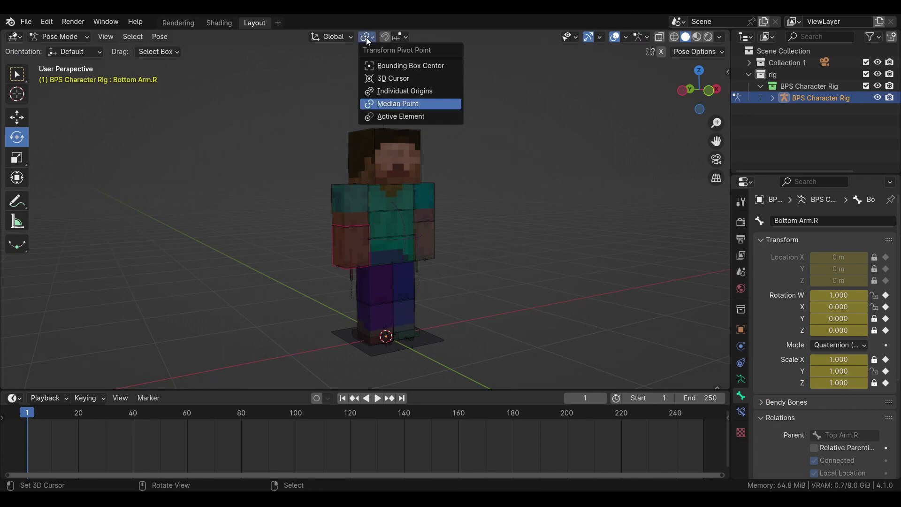
left_click(411, 95)
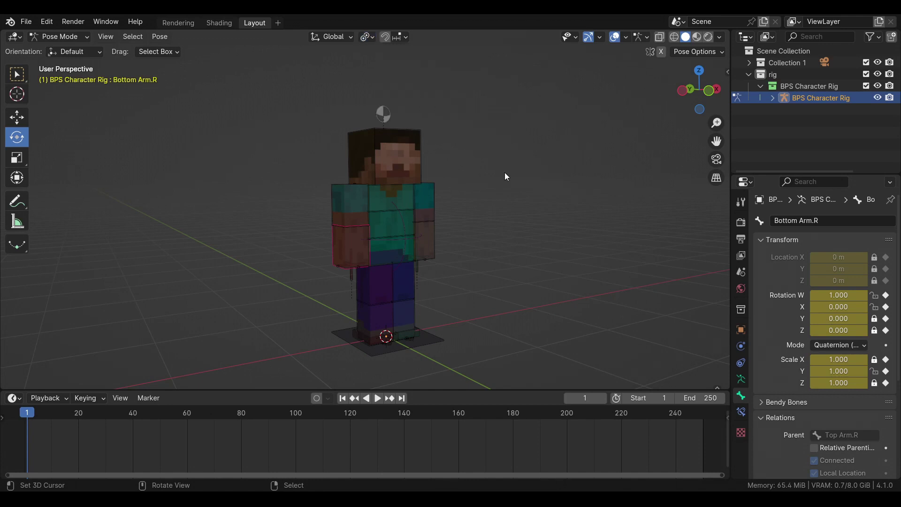
Select the upper and lower right arm bones and bend the arm by rotating both together with a free trackball rotation
left_click(354, 202)
left_click(354, 237)
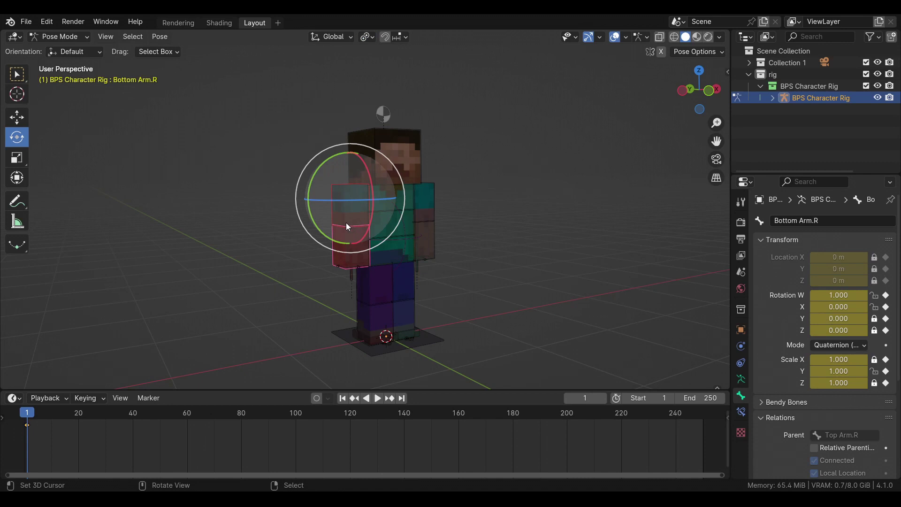
left_click_drag(349, 226, 387, 214)
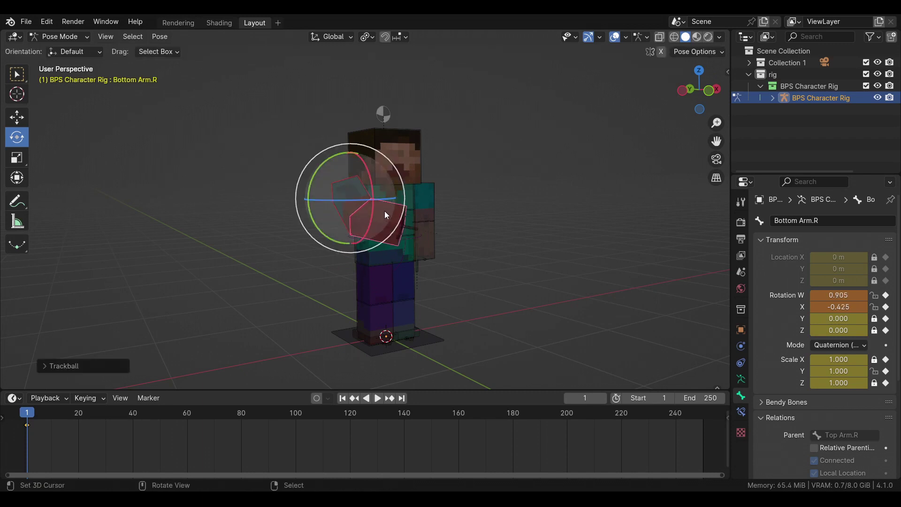
left_click(383, 216)
left_click(382, 214)
left_click_drag(382, 213, 401, 199)
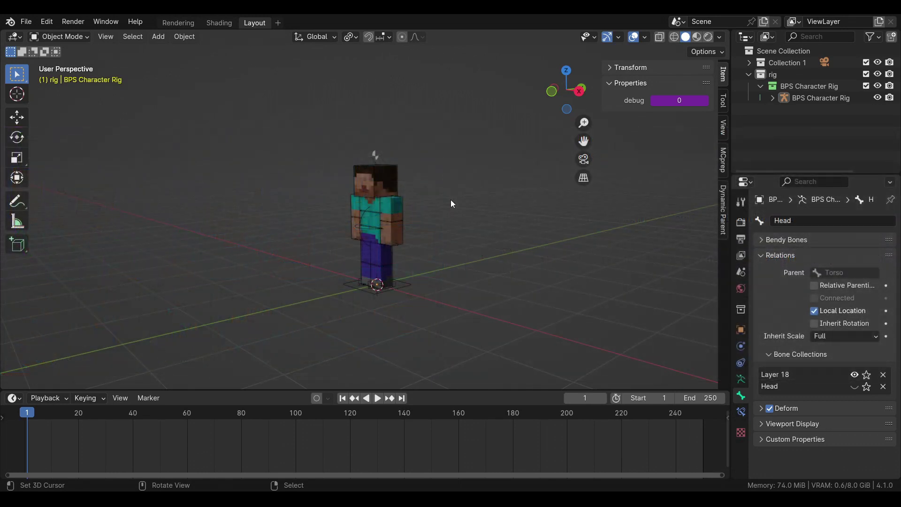
With the rig in Pose Mode, show the pose asset shelf and apply the lying-down pose to the character
left_click(401, 178)
key("ctrl+Tab")
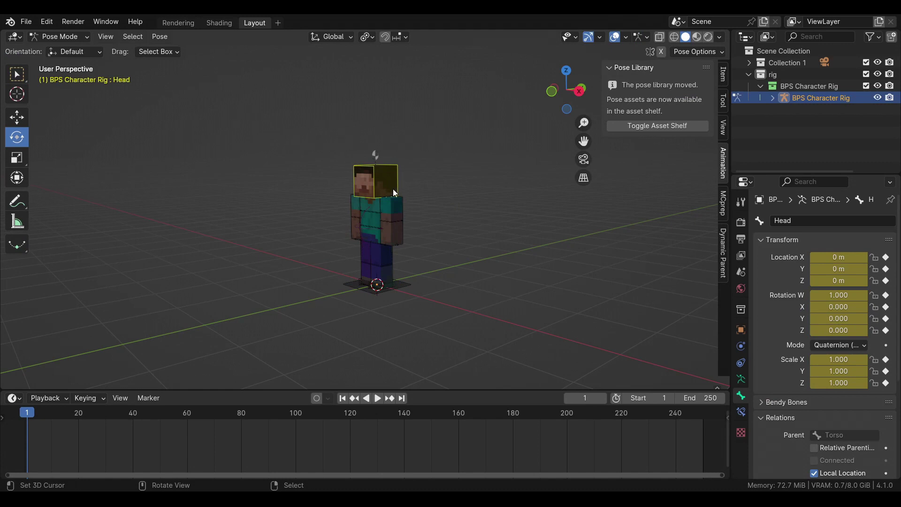
left_click(680, 127)
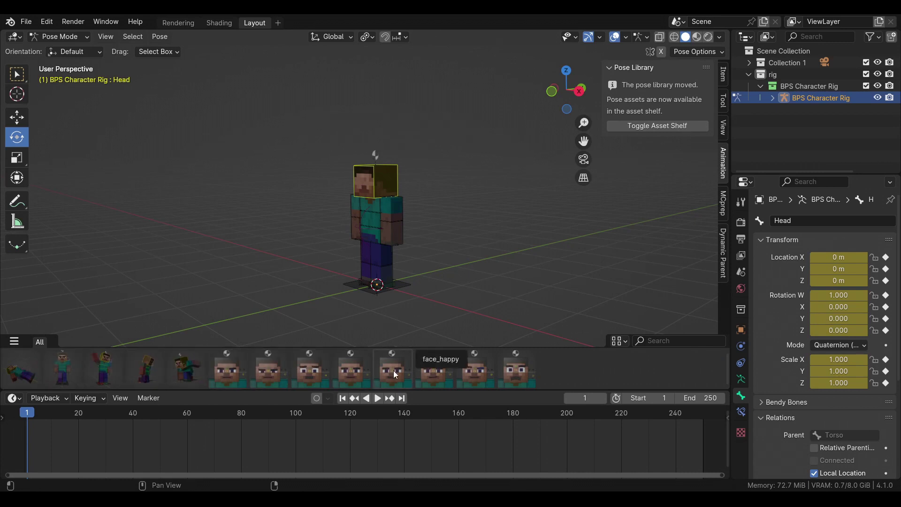
left_click(34, 365)
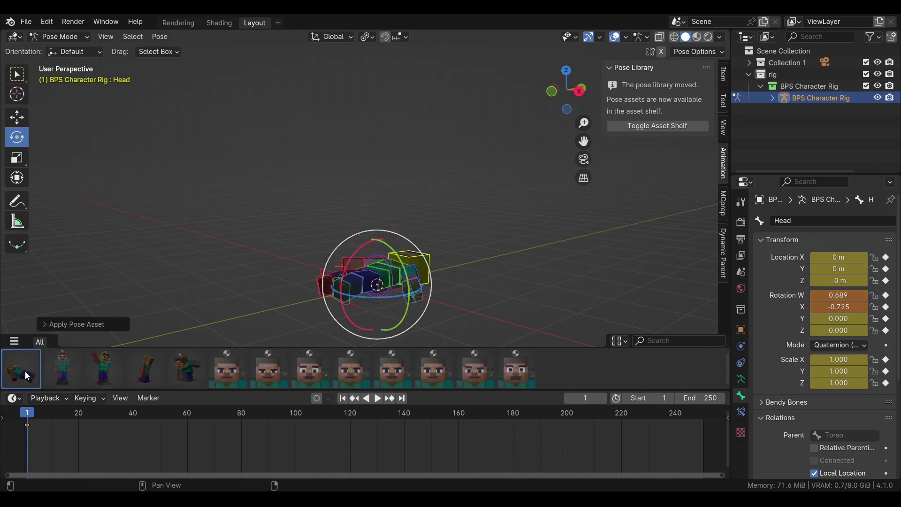
middle_click_drag(356, 295, 612, 278)
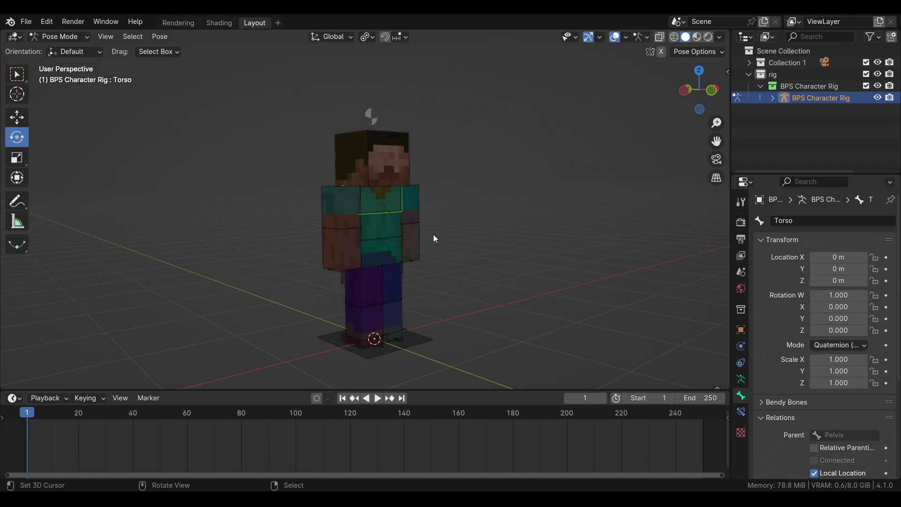
Try moving the pelvis bone, and try moving and rotating the torso bone
left_click(392, 257)
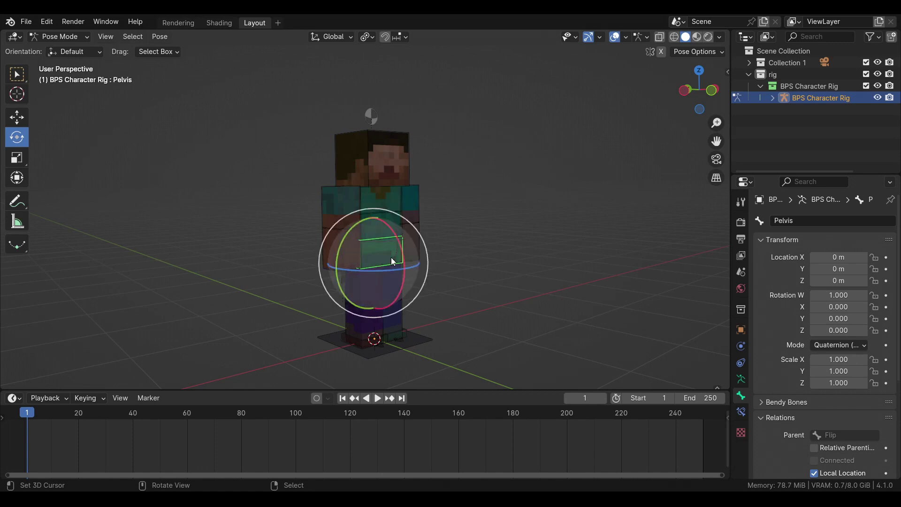
left_click(372, 200)
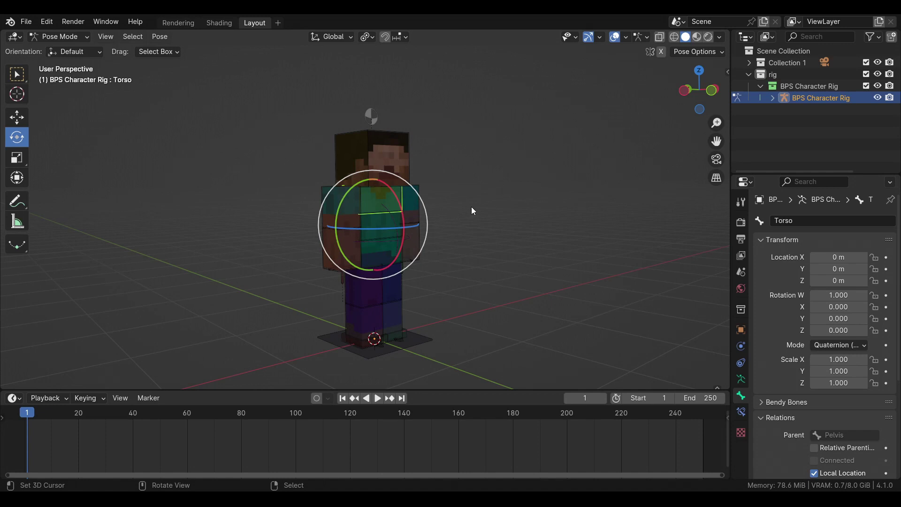
key("alt+a")
left_click(377, 256)
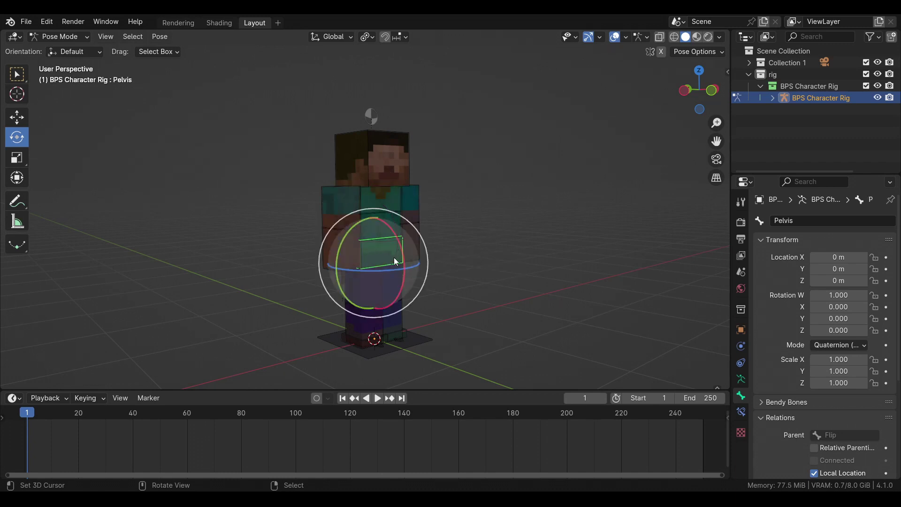
key("g")
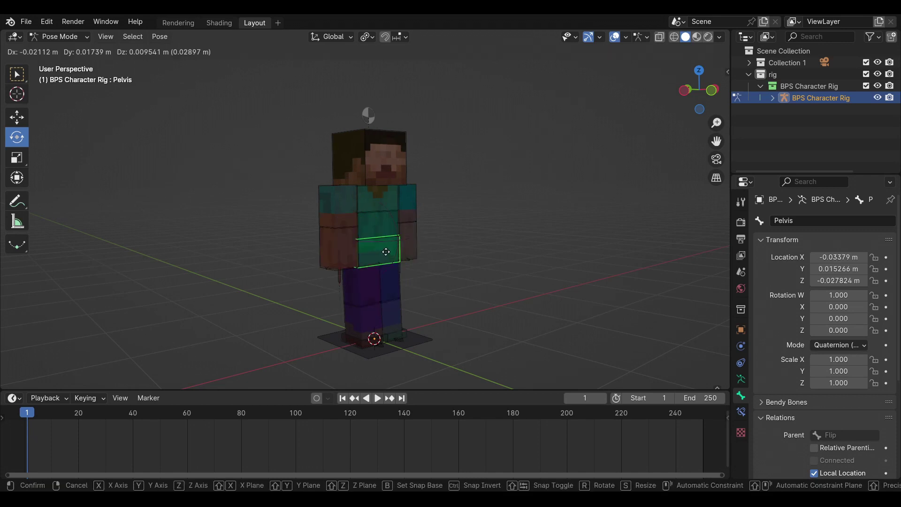
key("Escape")
left_click(381, 204)
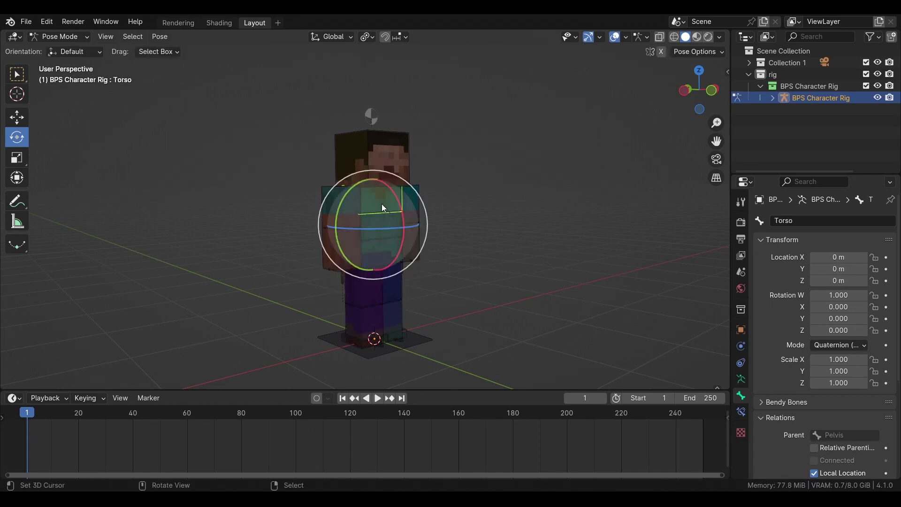
key("g")
key("Escape")
key("r")
key("Escape")
Try rotating the upper and lower left arm bones together with a free trackball rotation
left_click(342, 210)
left_click(338, 261)
left_click(414, 200)
left_click(421, 232)
left_click(418, 223)
left_click(415, 242, "shift")
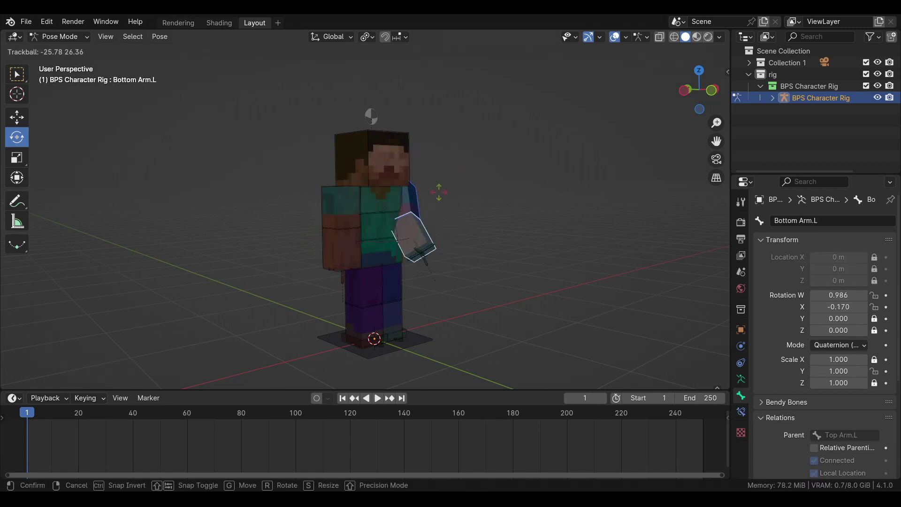
right_click(378, 194)
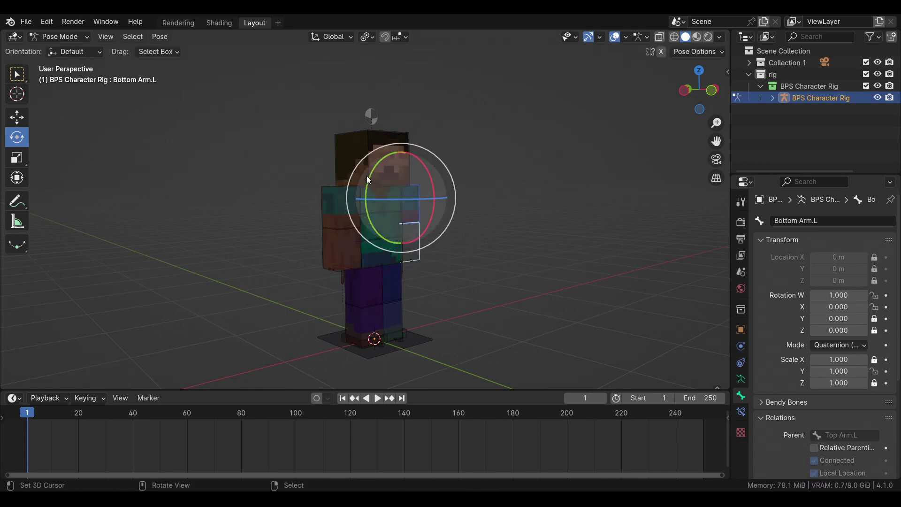
Select the hip bone at mid-torso and try rotating it
left_click(366, 176)
left_click(382, 225)
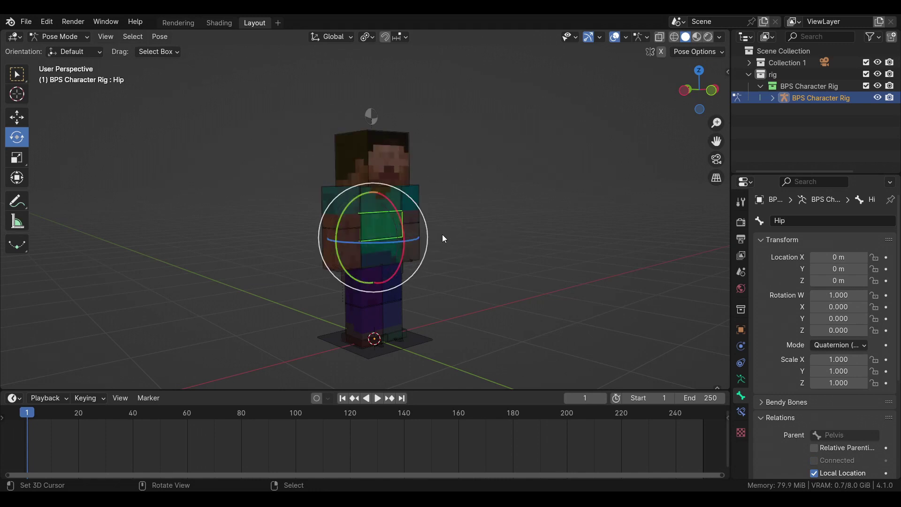
middle_click_drag(501, 201, 462, 239)
scroll(408, 220, "up", 3)
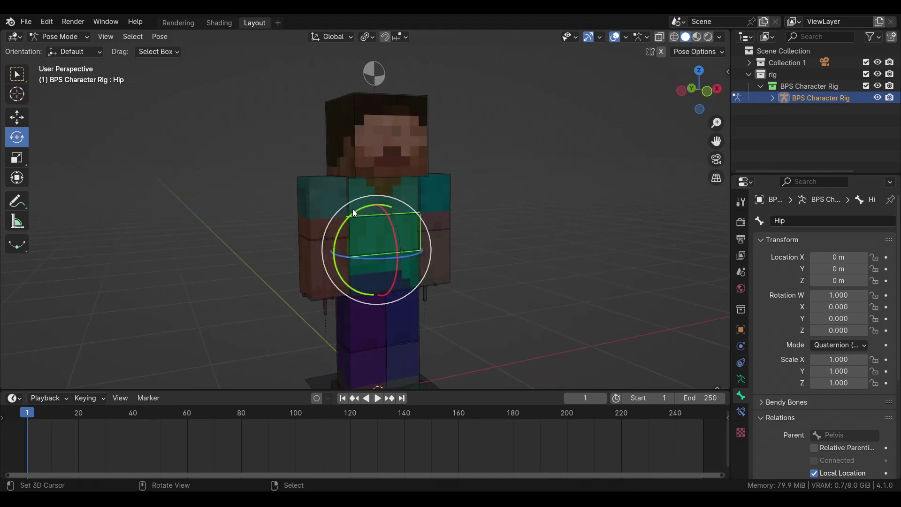
left_click_drag(357, 214, 370, 230)
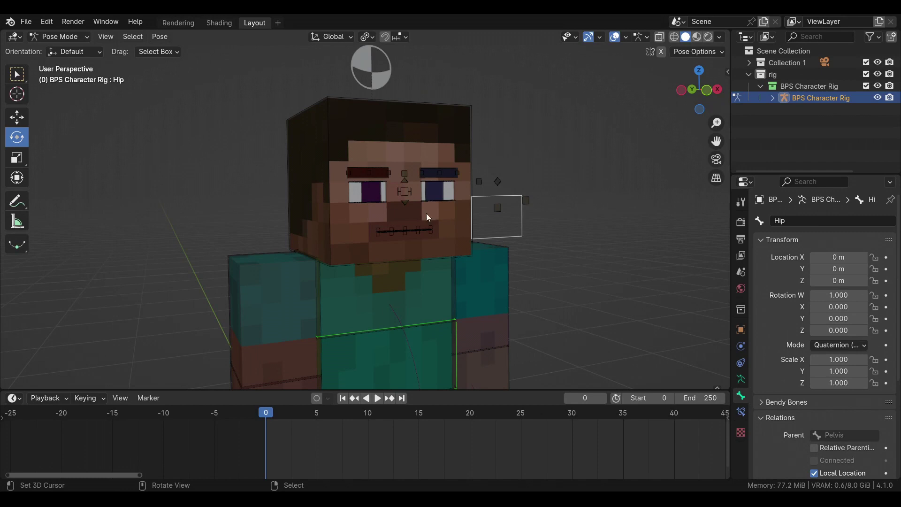
Keyframe the Eyes bone at rest on frame 0 and moved about 0.025 m toward the character's left on frame 4
left_click(405, 190)
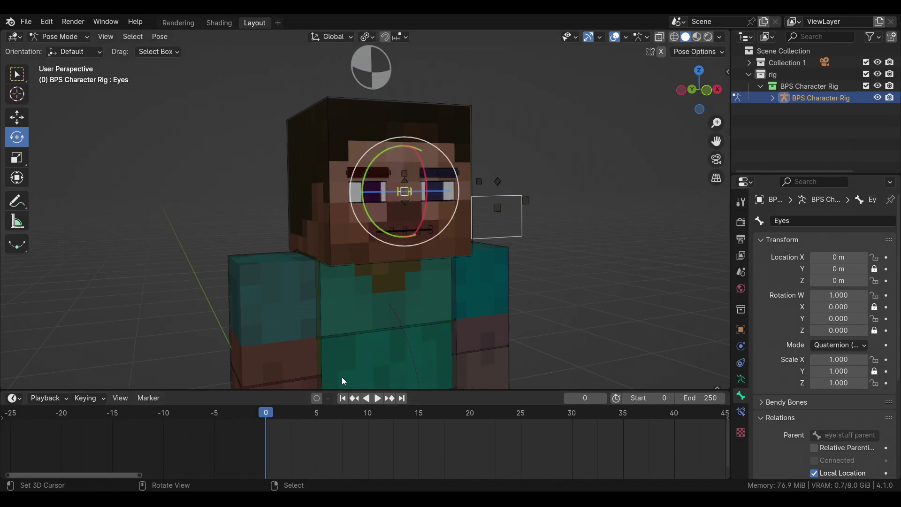
key("i")
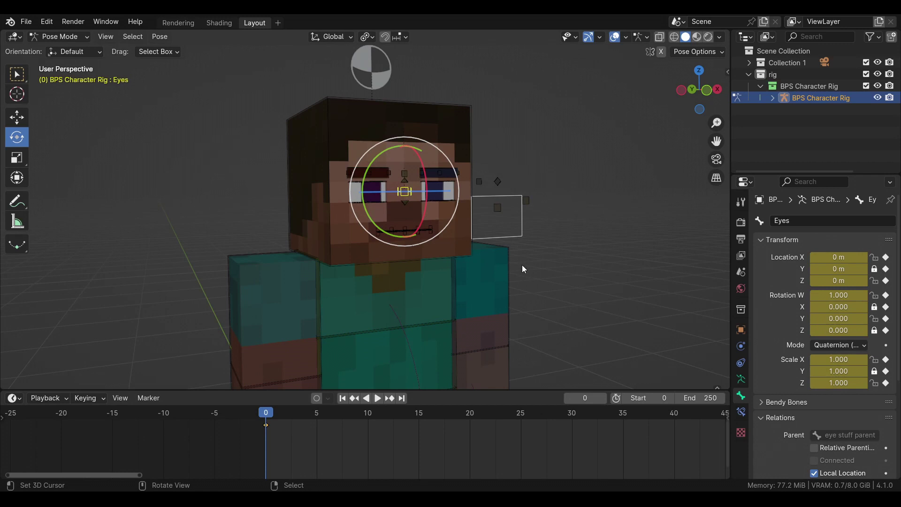
key("Right")
key("Right")
key("Right")
key("Right")
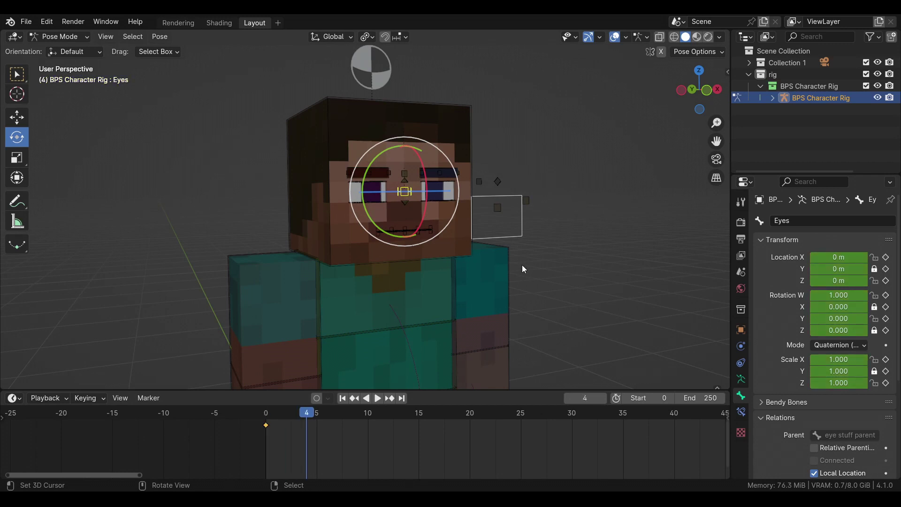
key("g")
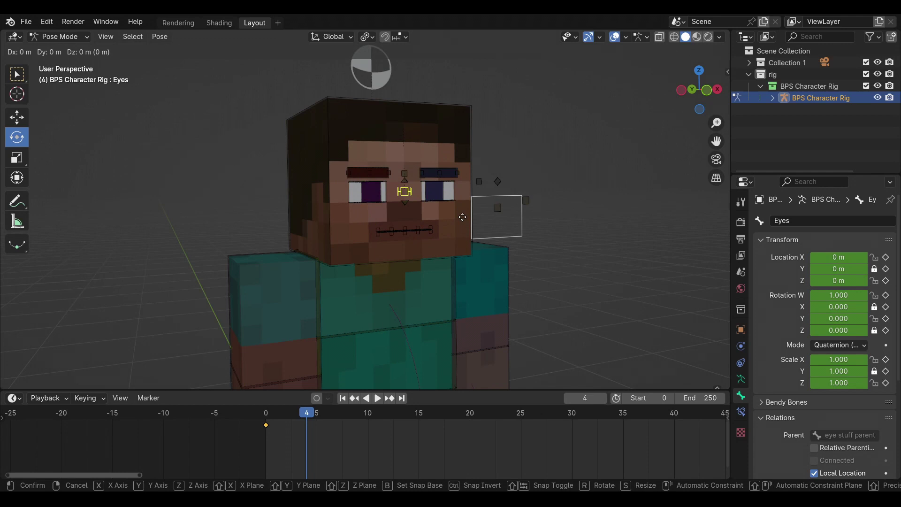
left_click(514, 219)
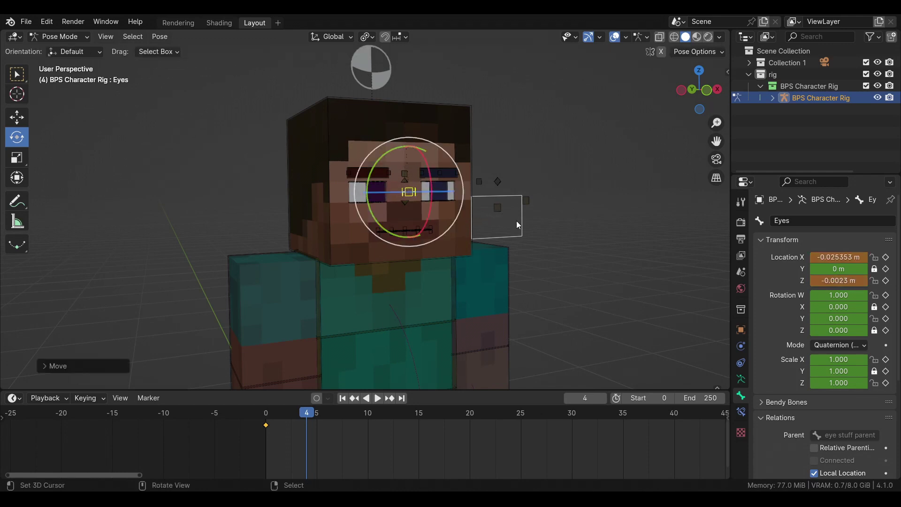
key("i")
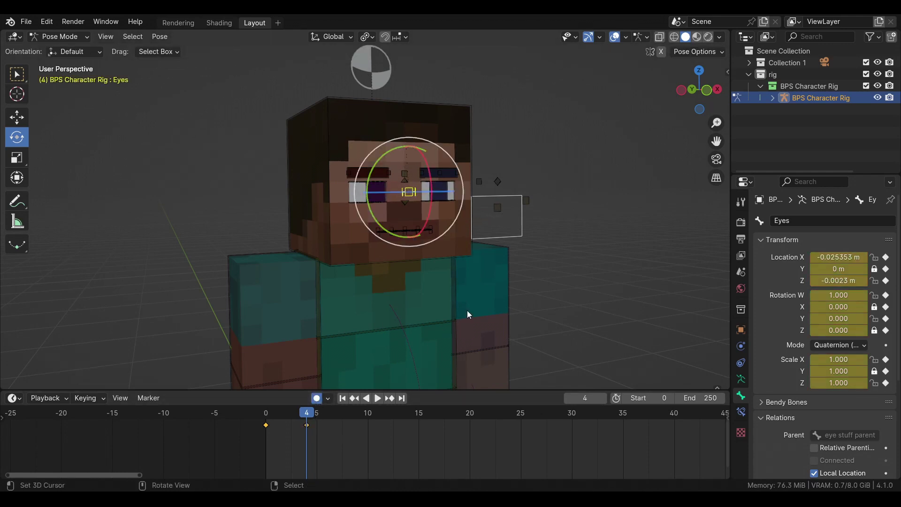
Play the eye movement from the start and hold the Eyes bone's position with another keyframe at frame 11
key("shift+Left")
key("space")
key("space")
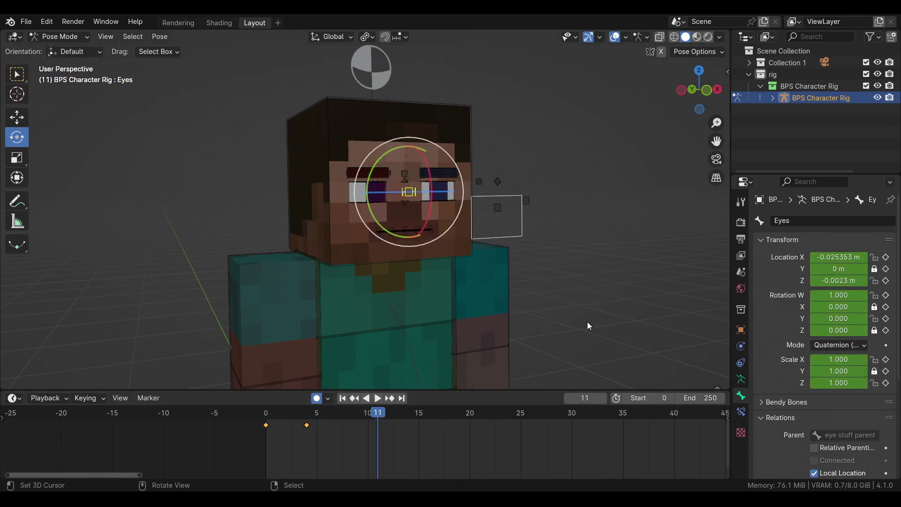
key("i")
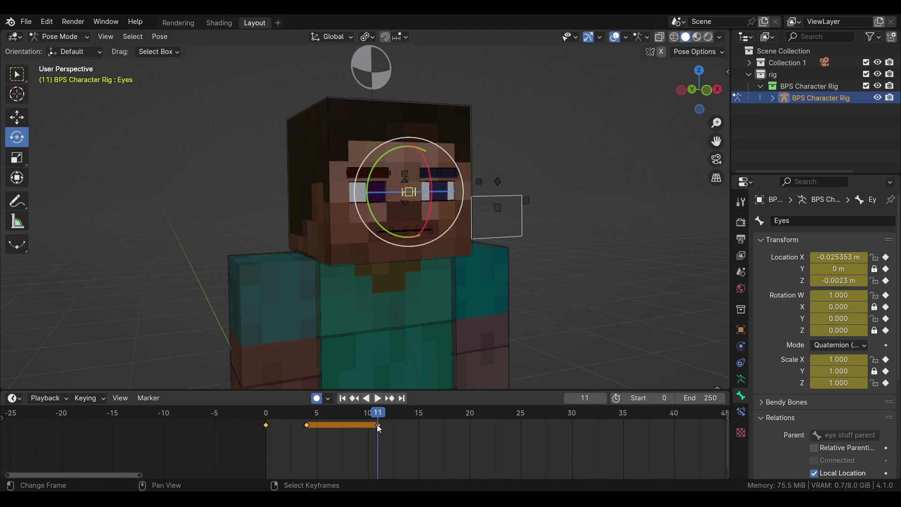
left_click_drag(384, 428, 410, 435)
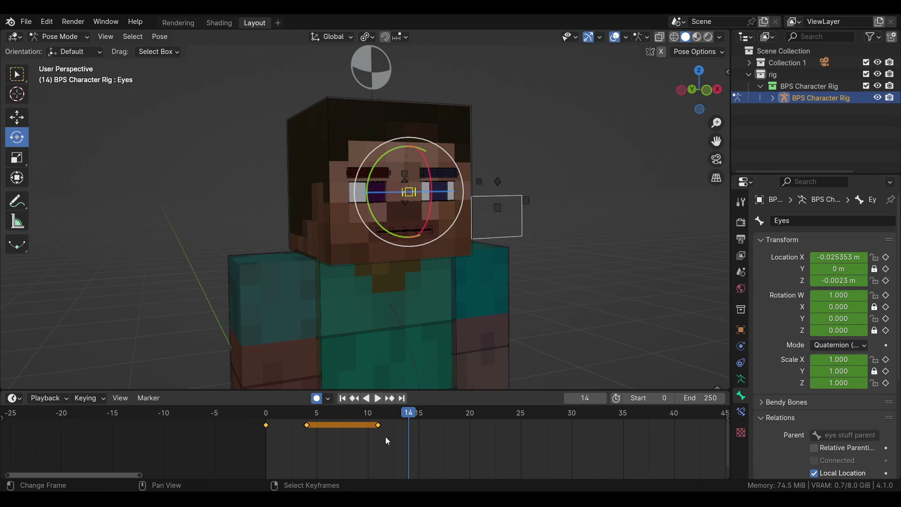
left_click(377, 425)
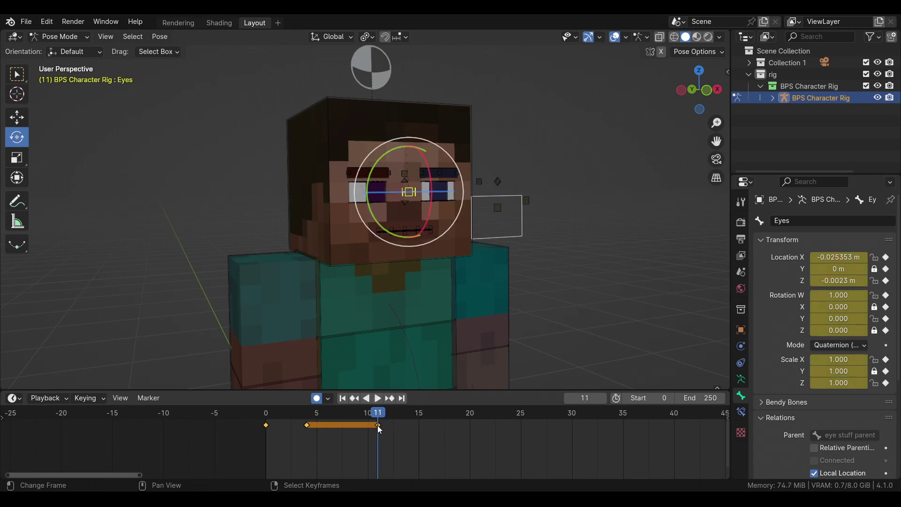
At frame 15, move the Eyes bone to about 0.03 m toward the character's right with auto keying
left_click(423, 435)
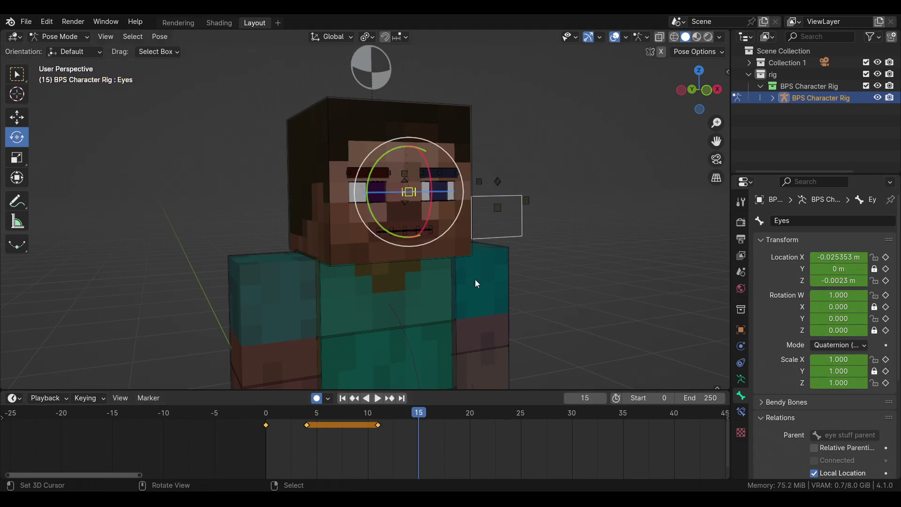
key("g")
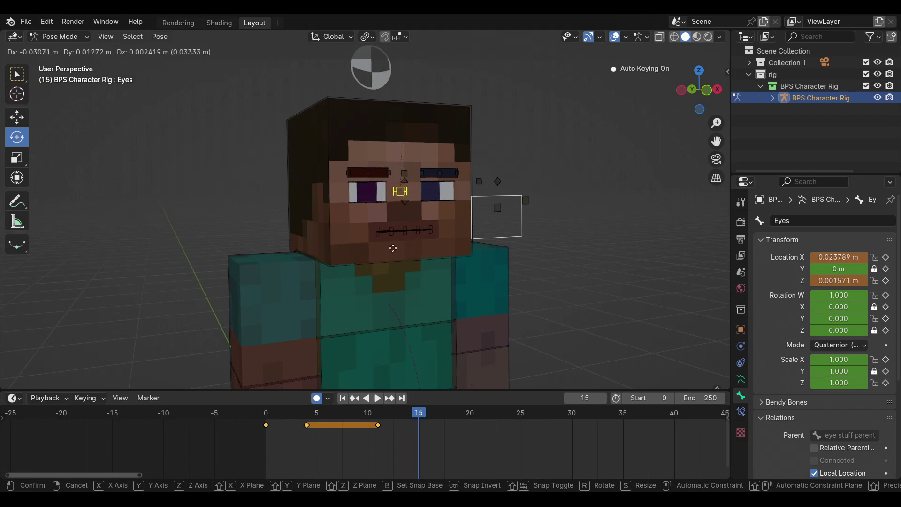
left_click(381, 246)
Play the Eyes bone animation twice from the start to review the held glance and the quick look across
left_click(252, 432)
key("space")
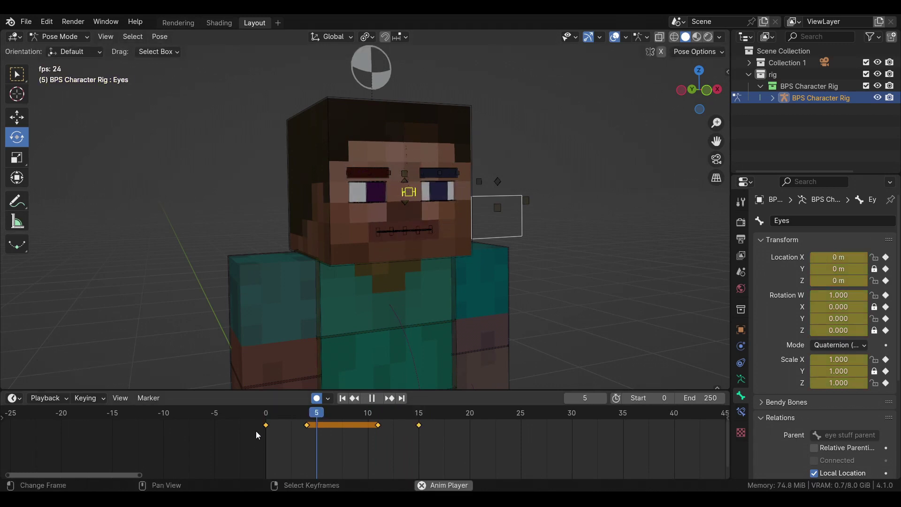
key("space")
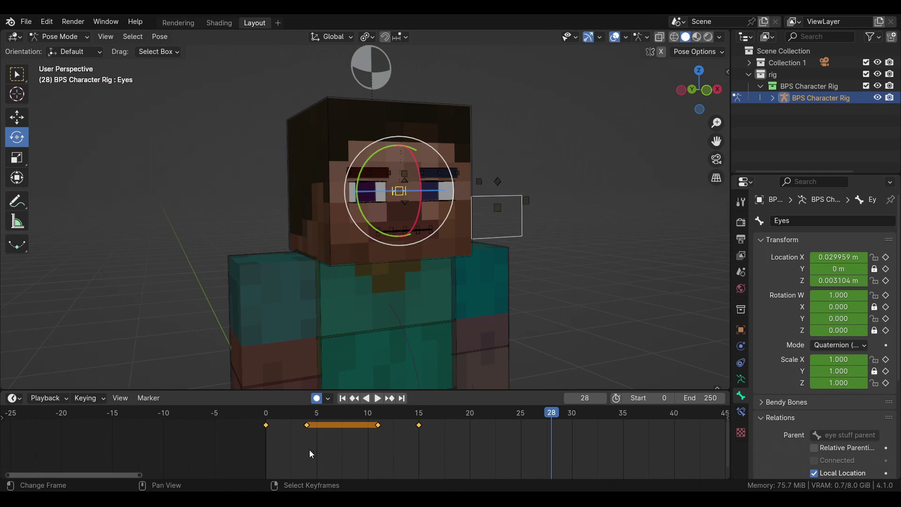
left_click(256, 432)
key("space")
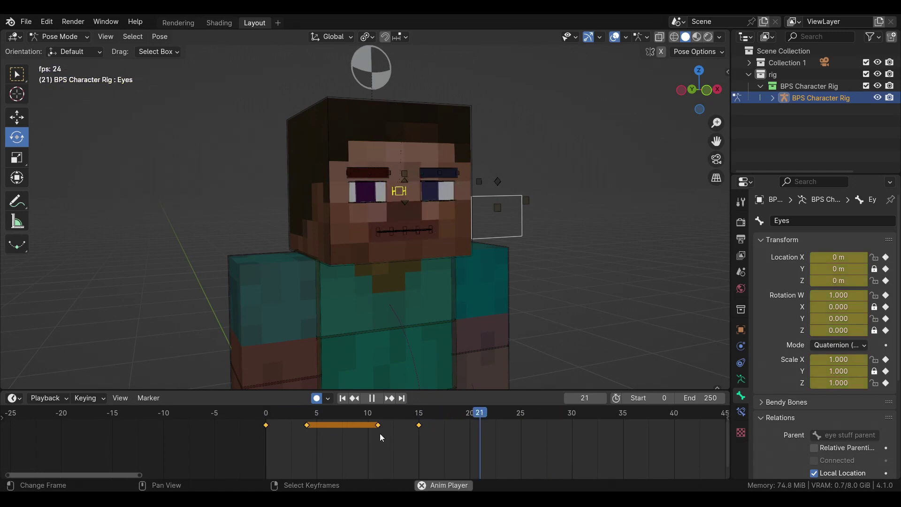
key("space")
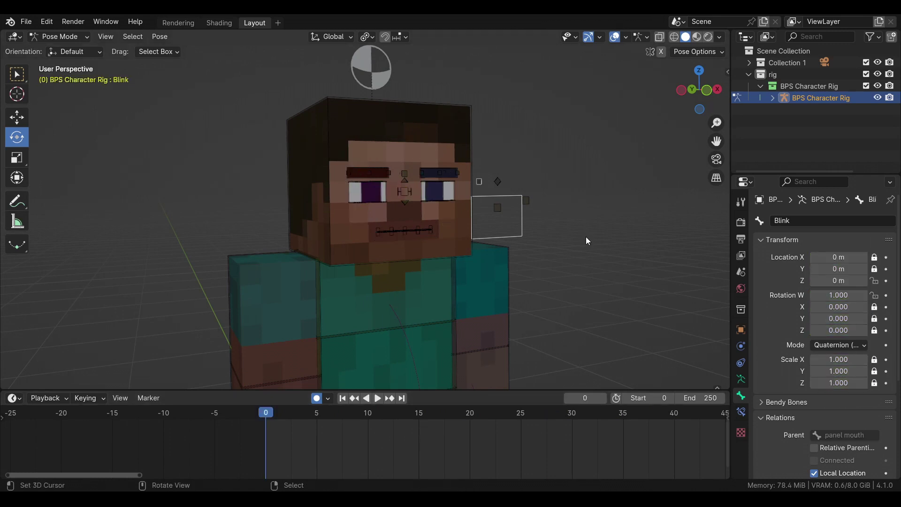
Select the Blink control beside the face and keyframe it in its open-eye position at frame 4
left_click(478, 182)
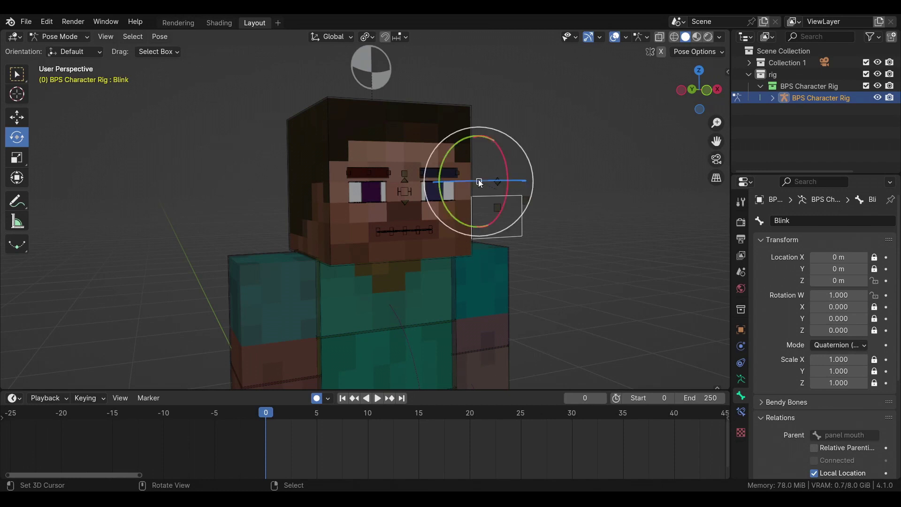
left_click(308, 420)
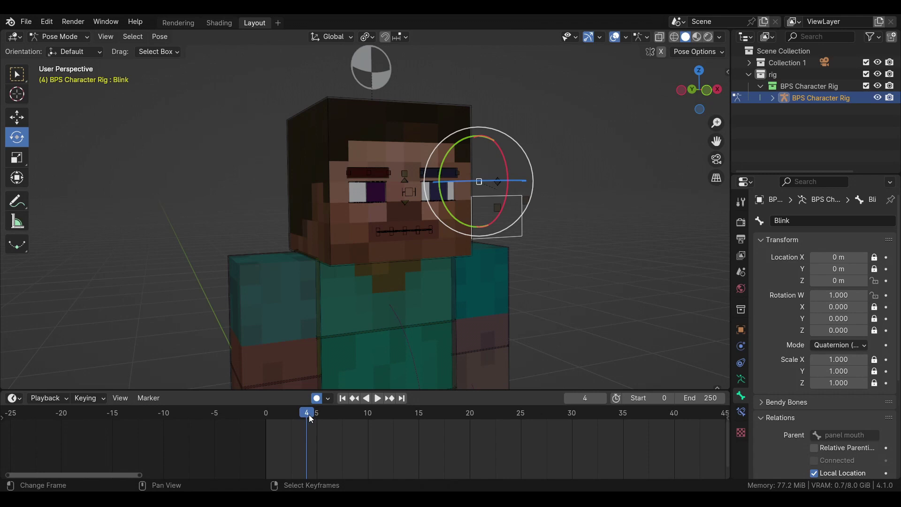
key("i")
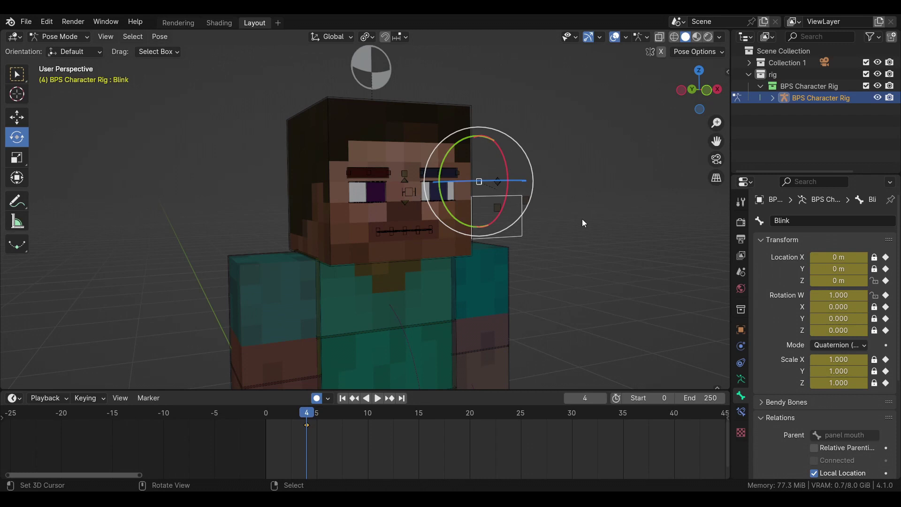
At frame 8, lower the Blink control 0.05 m along Z to close the eyes with an automatic keyframe
key("Right")
key("Right")
key("Right")
key("Right")
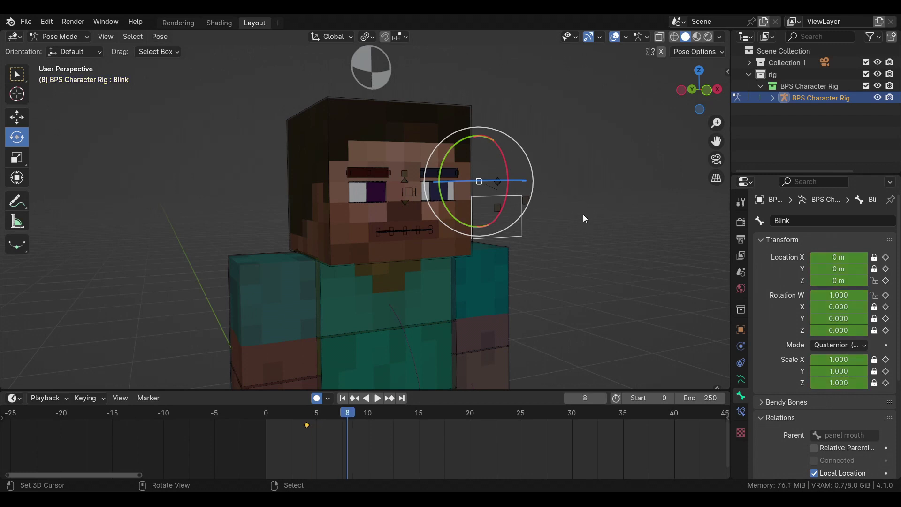
key("g")
key("z")
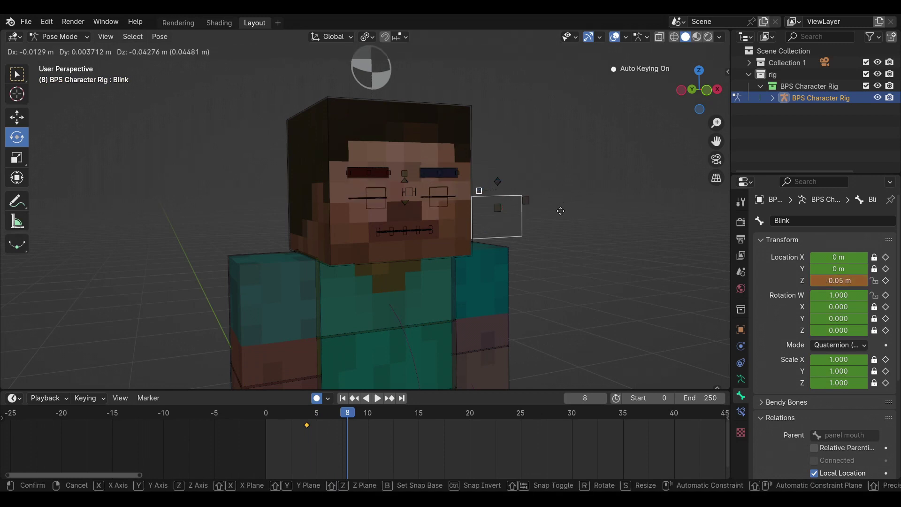
left_click(557, 226)
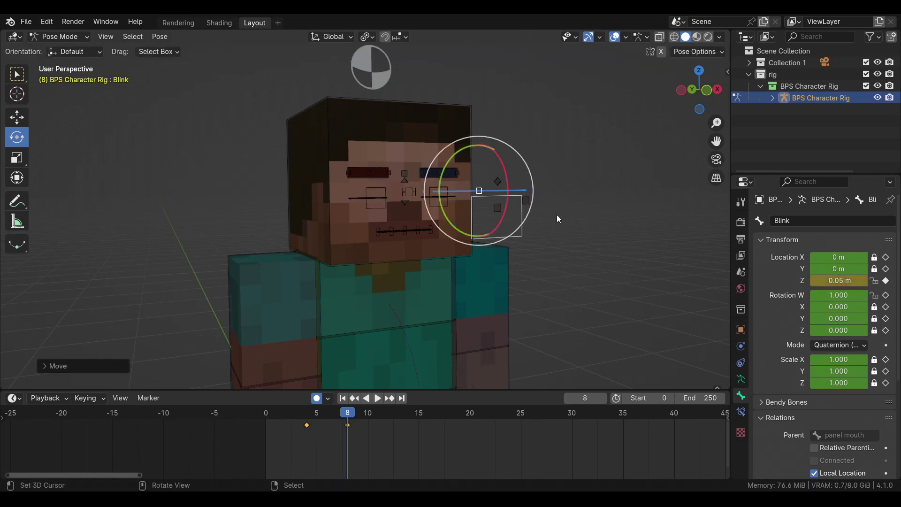
Reset the Blink control's location at frame 12 to reopen the eyes, and play the blink animation from the start
key("Right")
key("Right")
key("Right")
key("Right")
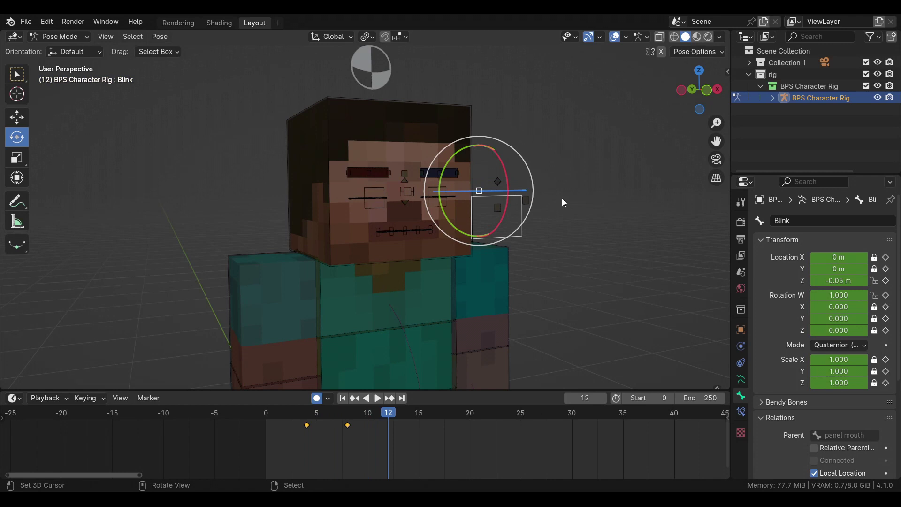
key("alt+g")
key("shift+Left")
key("space")
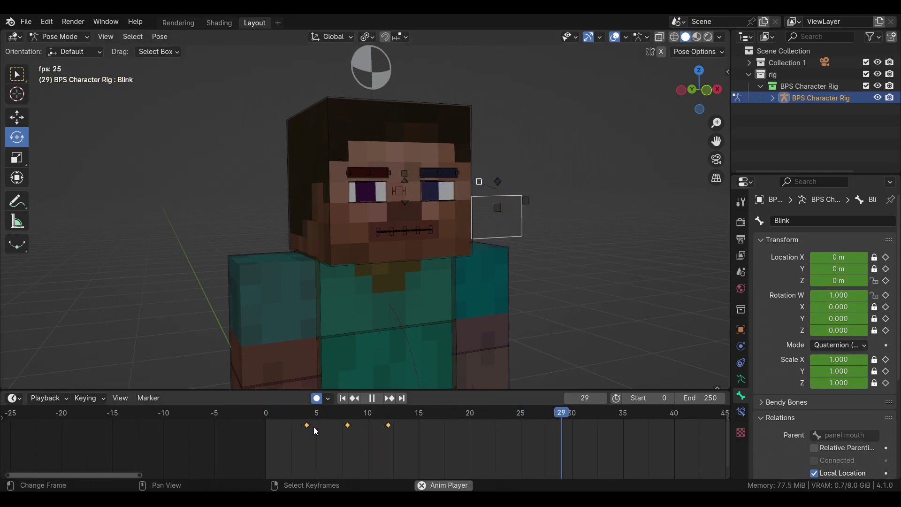
key("space")
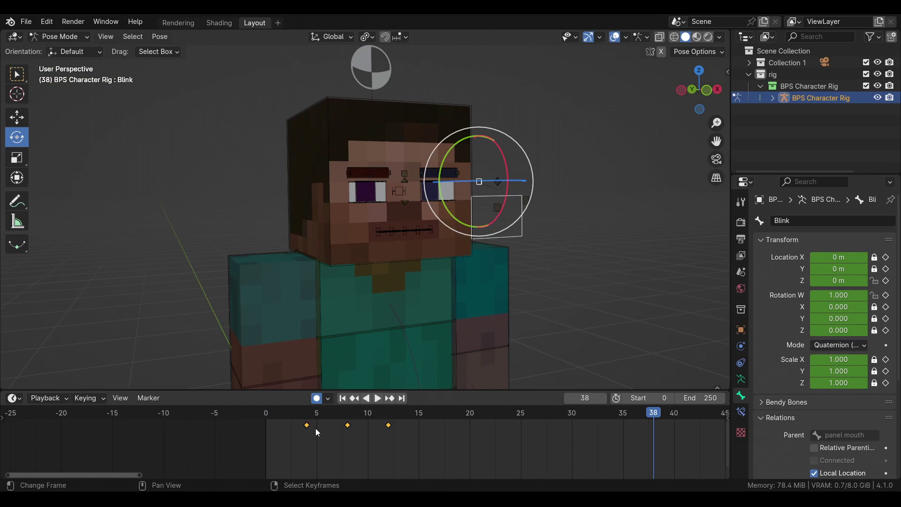
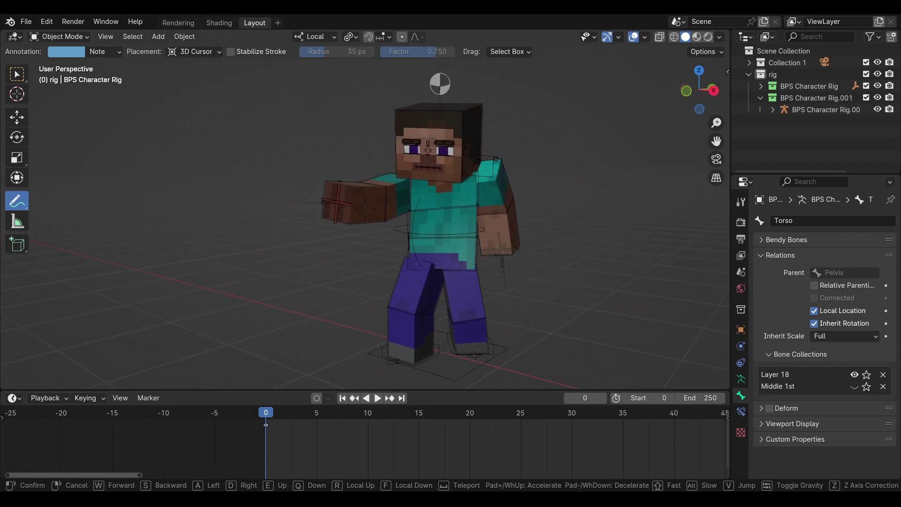
Examine the posed characters from the front, side and close up using walk navigation
key("d")
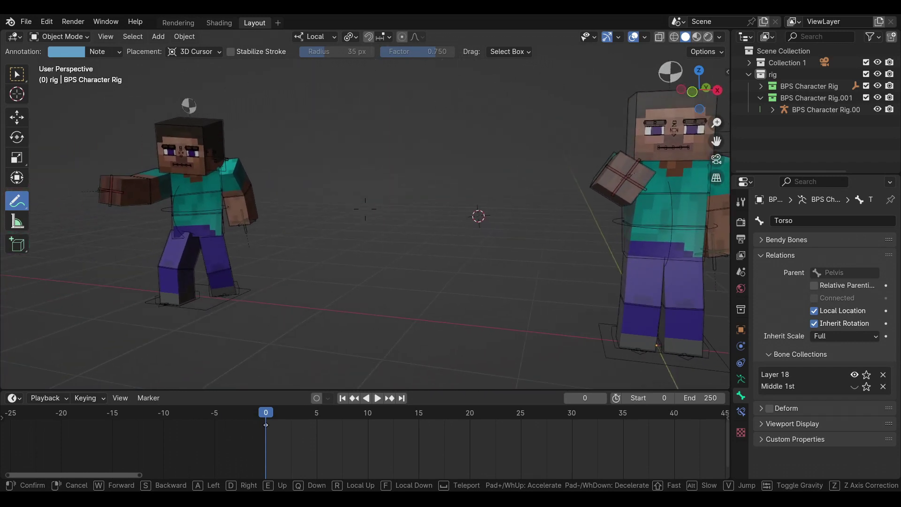
key("s")
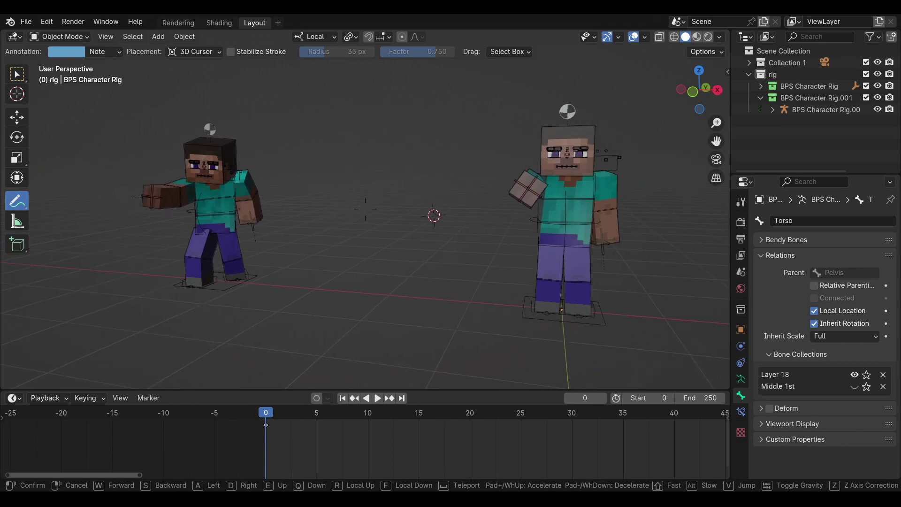
key("w")
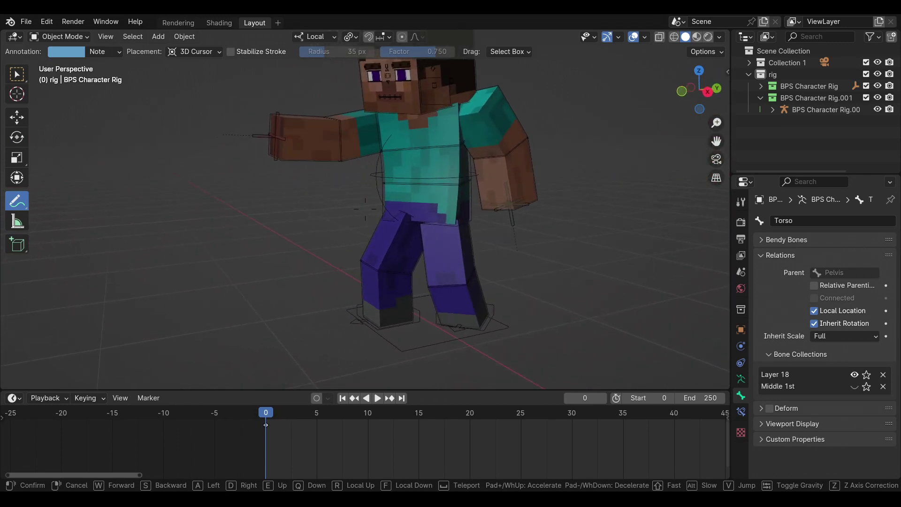
key("w")
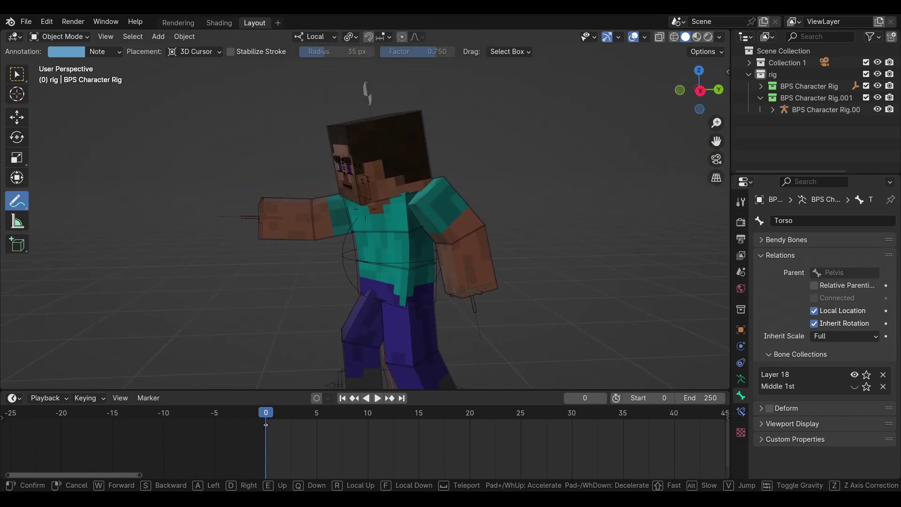
key("w")
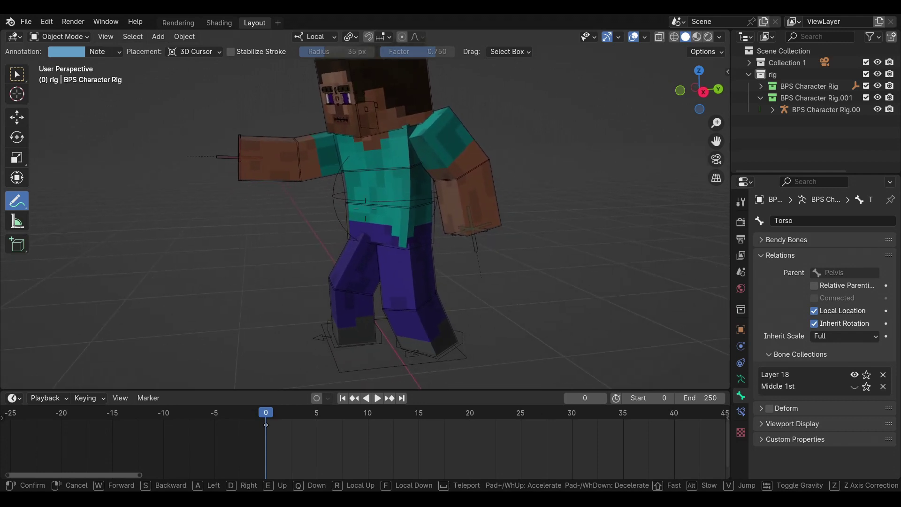
key("s")
left_click(464, 212)
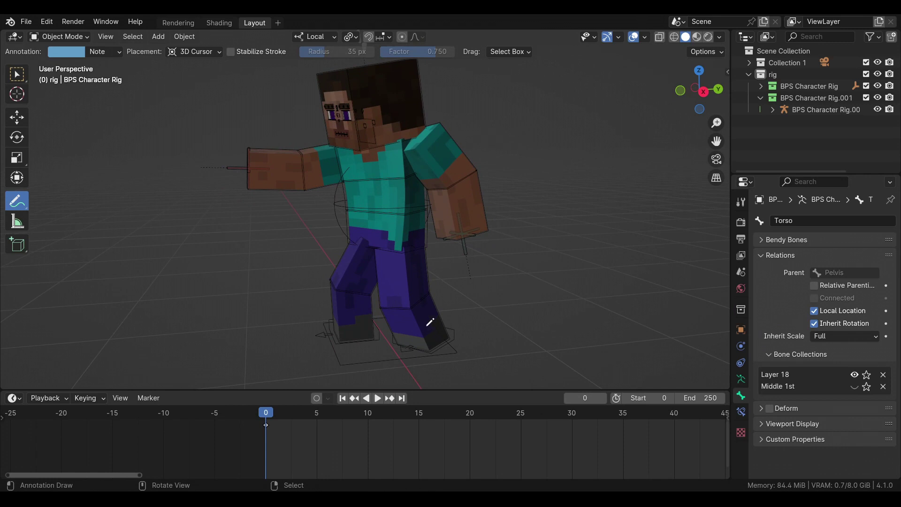
scroll(544, 174, "up", 3)
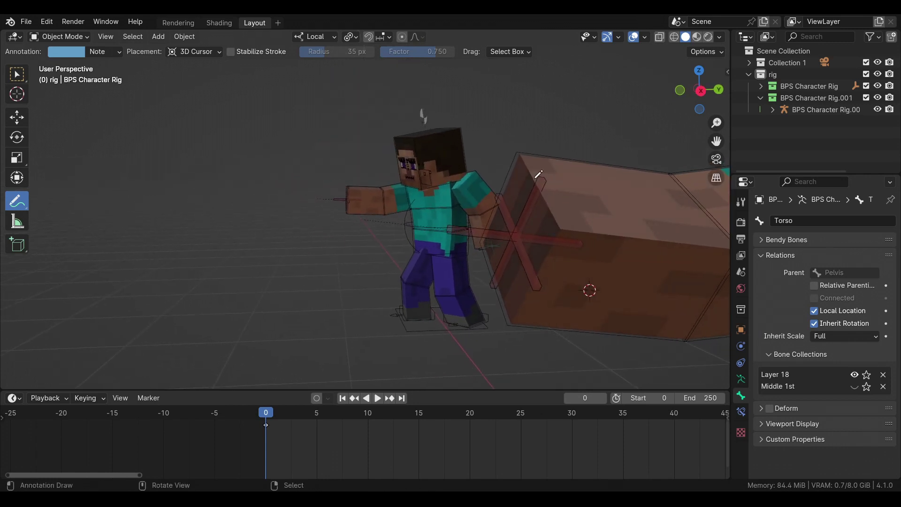
key("shift+grave")
key("w")
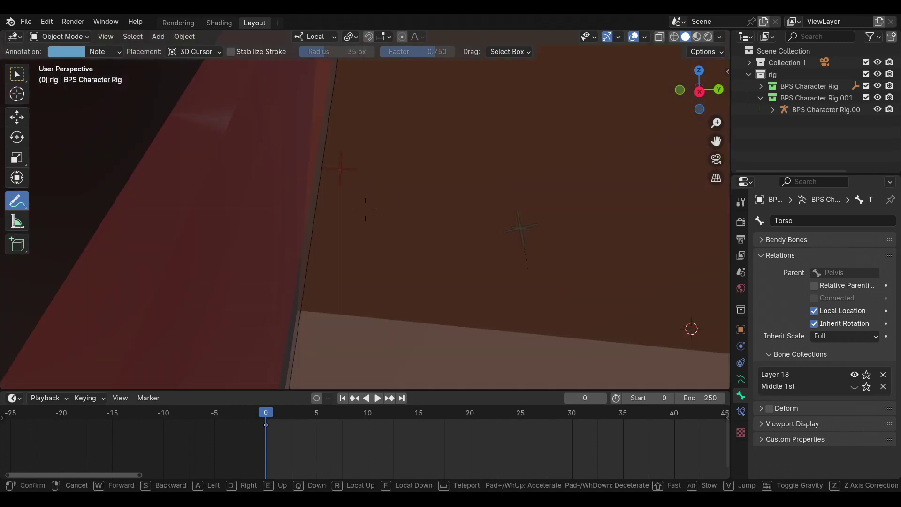
left_click(526, 309)
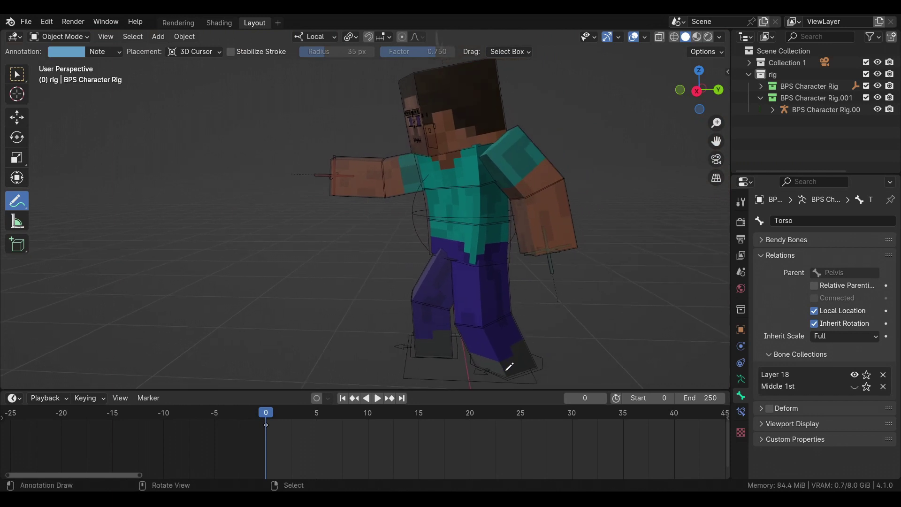
Annotate a curved line along the lunging character's body and a straight vertical line down the upright character's body
mouse_move(487, 333)
left_mouse_down()
mouse_move(473, 187)
mouse_move(454, 121)
left_mouse_up()
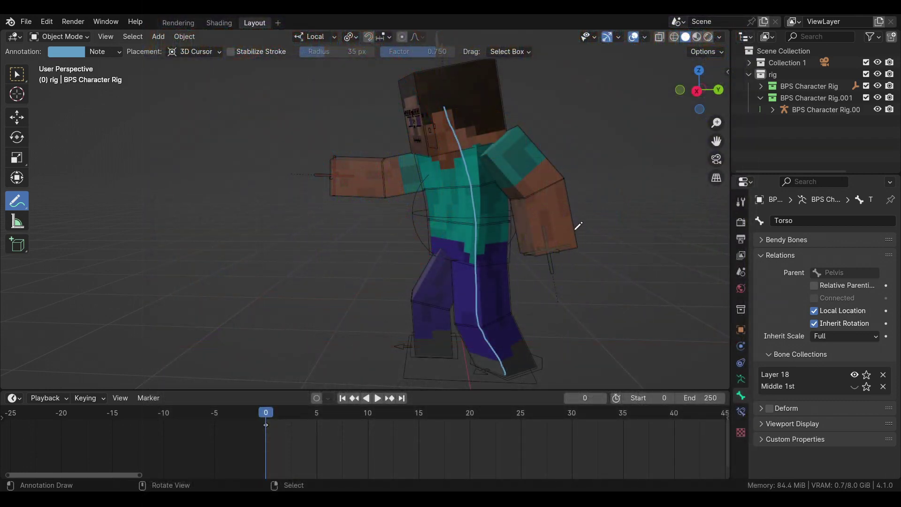
key("shift+grave")
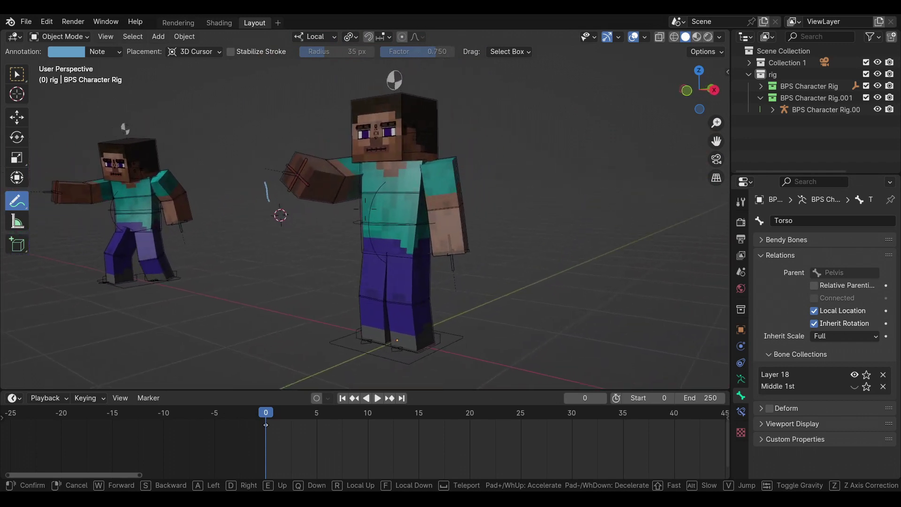
left_click(588, 240)
left_click_drag(440, 115, 443, 317)
mouse_move(447, 329)
middle_mouse_down()
mouse_move(529, 261)
mouse_move(640, 256)
mouse_move(454, 141)
middle_mouse_up()
mouse_move(443, 229)
middle_mouse_down()
mouse_move(381, 191)
mouse_move(399, 221)
mouse_move(495, 241)
middle_mouse_up()
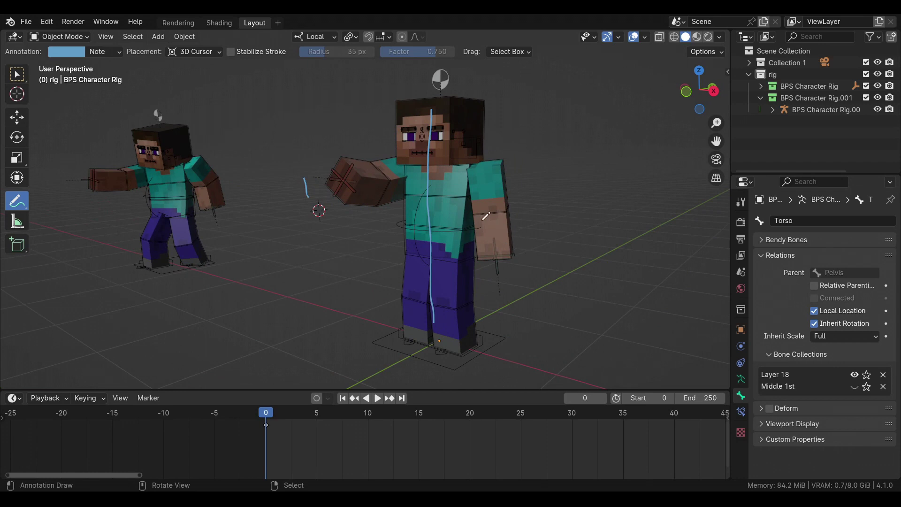
Select the upright character's rig and erase the annotation strokes in the viewport
right_click(433, 156)
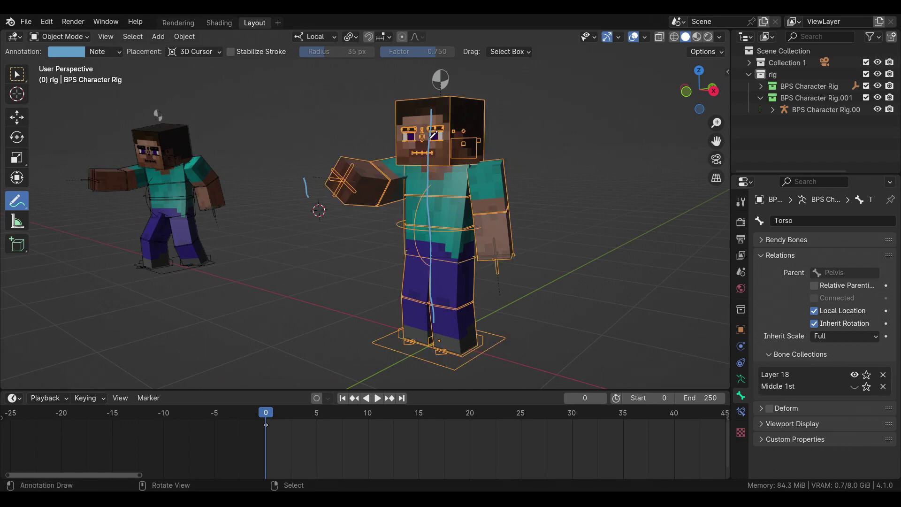
mouse_move(434, 120)
left_mouse_down("ctrl")
mouse_move(435, 307)
mouse_move(395, 362)
mouse_move(415, 321)
mouse_move(475, 358)
mouse_move(376, 296)
mouse_move(435, 331)
mouse_move(412, 314)
mouse_move(332, 169)
mouse_move(293, 205)
left_mouse_up("ctrl")
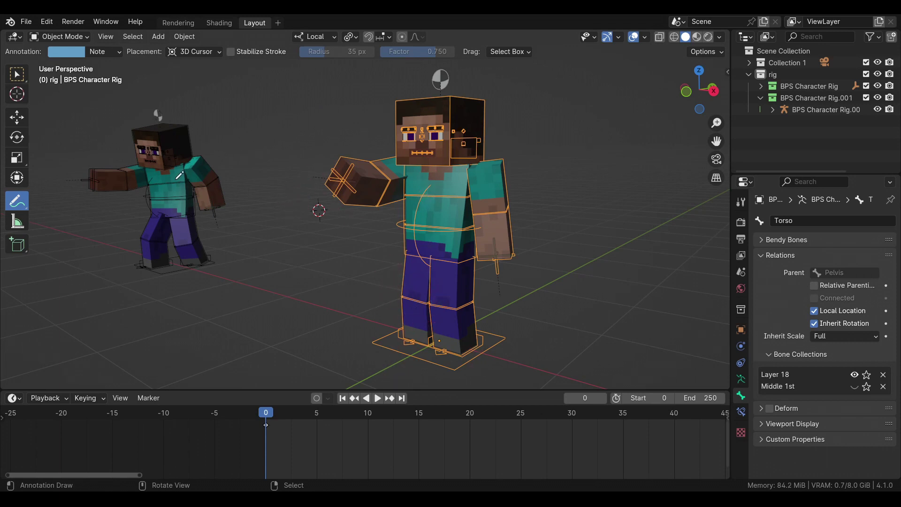
Select the lunging BPS Character Rig.001, enter Pose Mode and reset all its bones to the default standing pose
left_click(17, 74)
key("shift+grave")
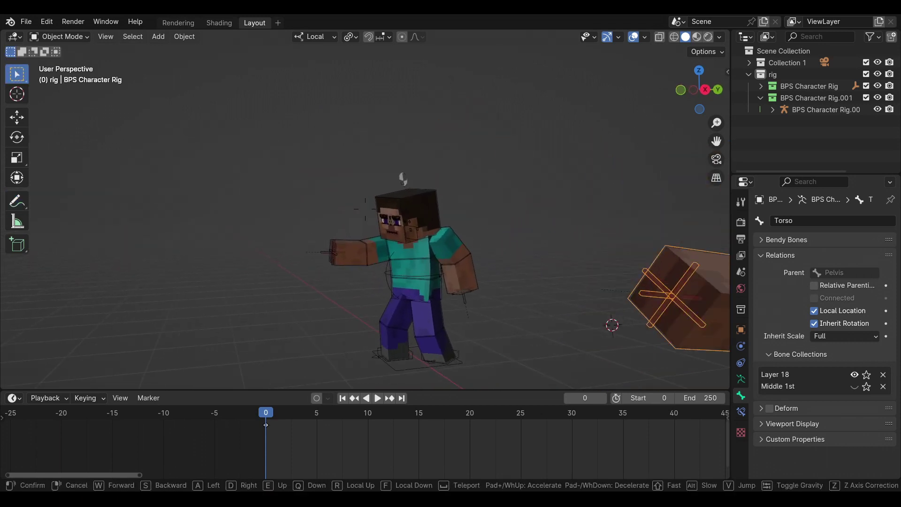
left_click(185, 155)
left_click(384, 178)
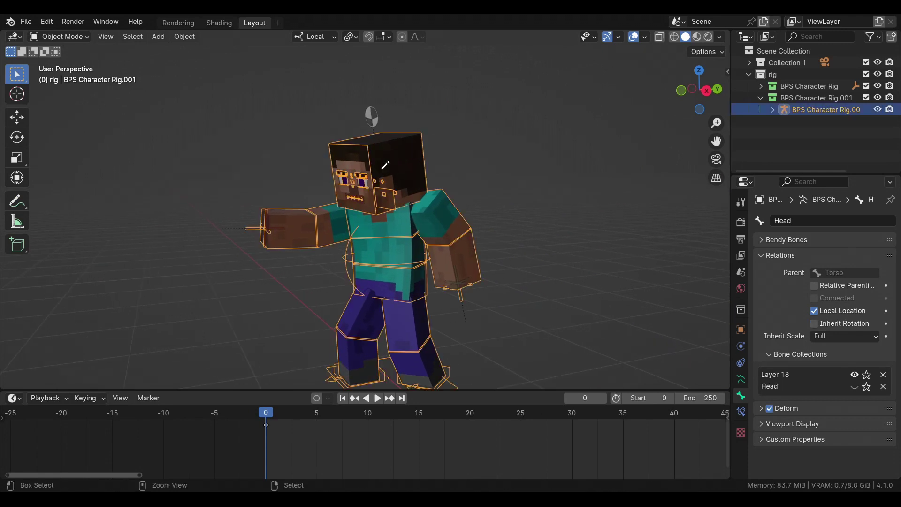
key("ctrl+Tab")
key("a")
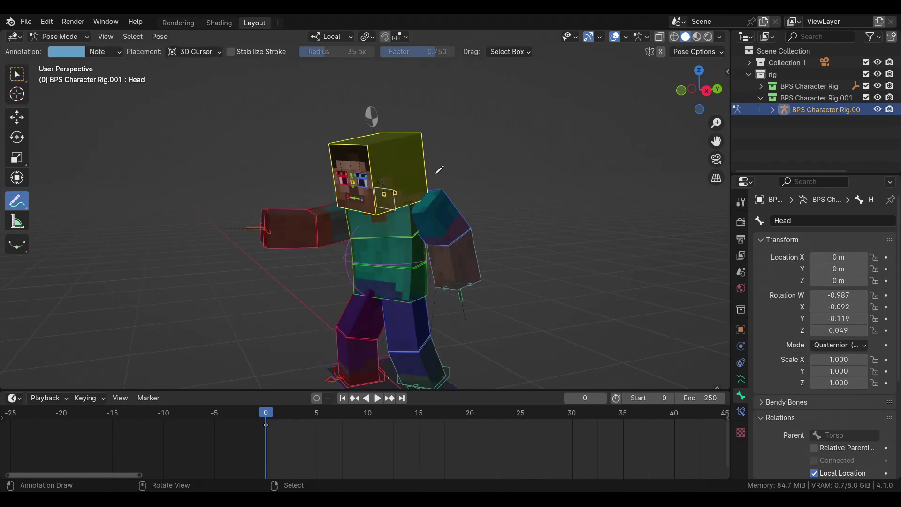
key("r")
key("z")
left_click(492, 182)
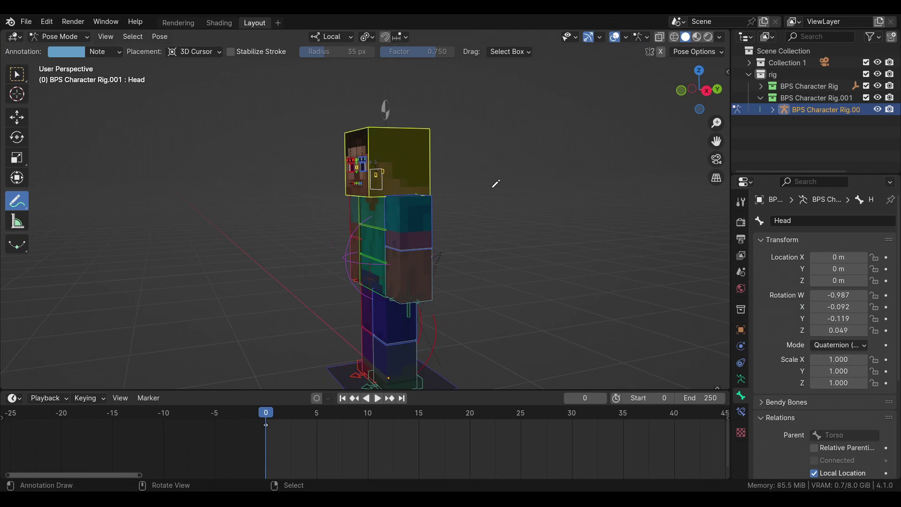
Lower the Pelvis bone about 0.065 m and rotate it about 35° around its local Y axis
left_click(17, 137)
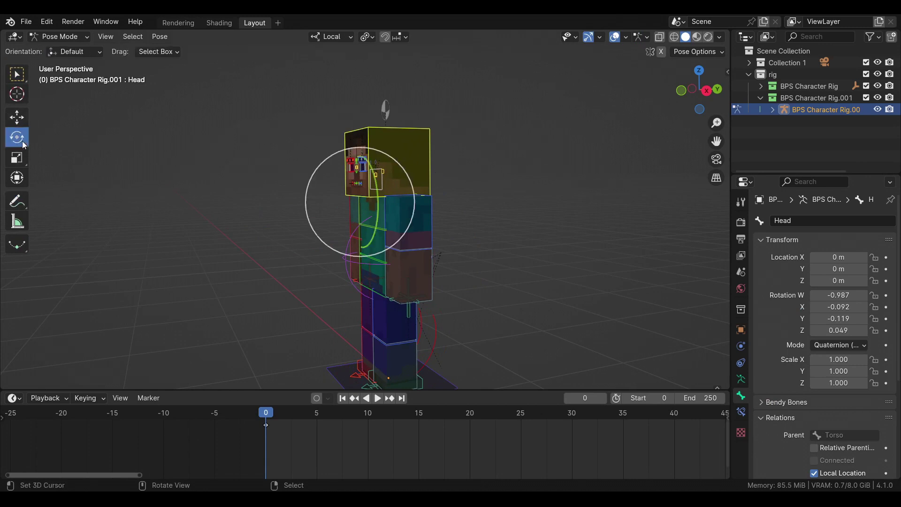
middle_click_drag(262, 183, 379, 198)
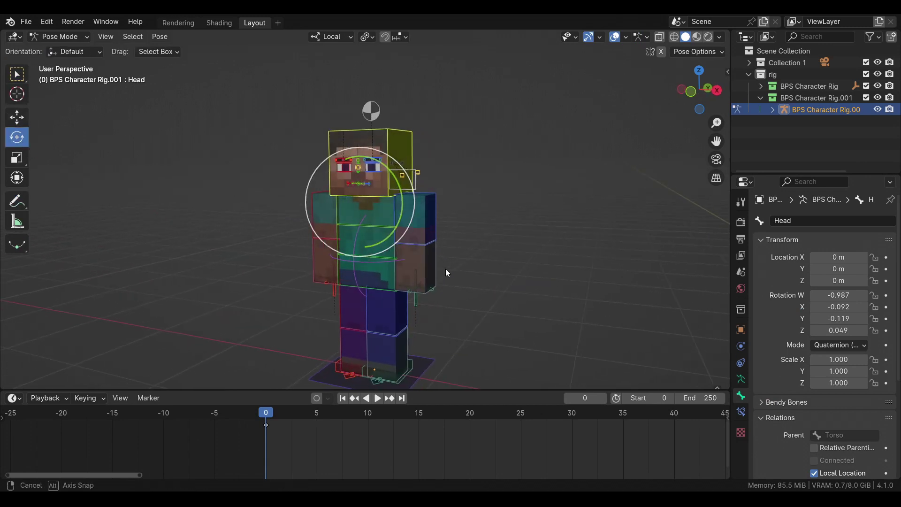
left_click(401, 274)
key("shift+grave")
key("w")
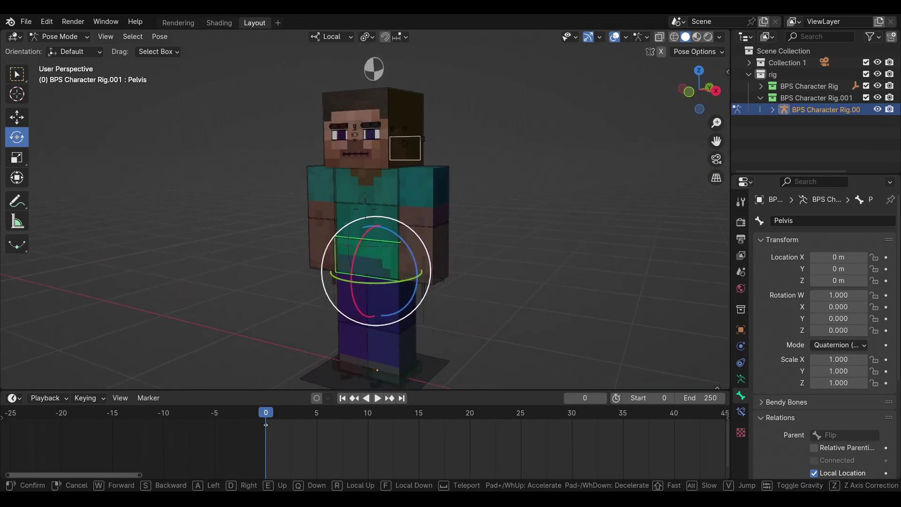
left_click(392, 225)
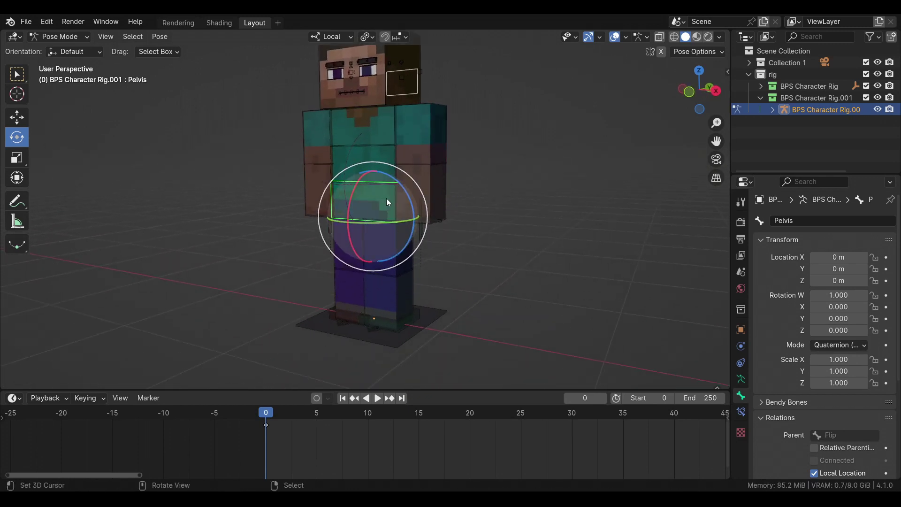
key("F2")
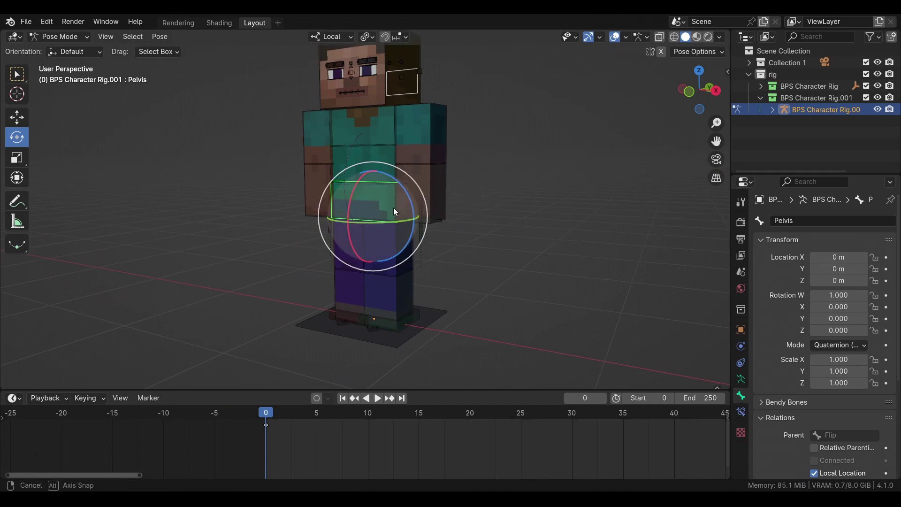
key("g")
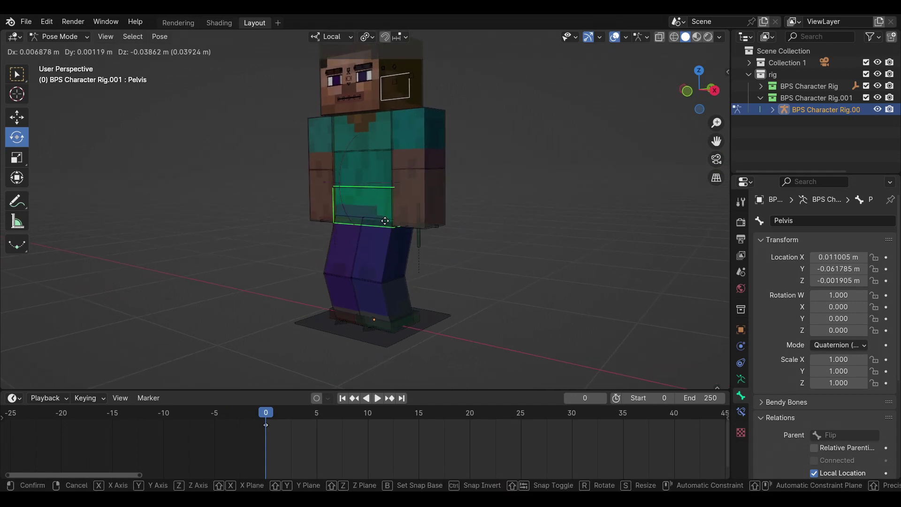
left_click(383, 224)
key("r")
key("y")
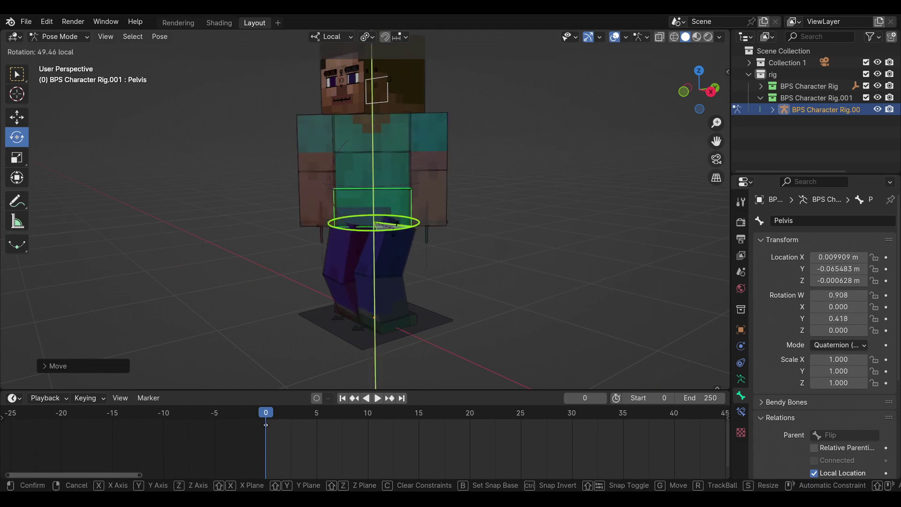
left_click(393, 235)
Move the left foot control, Leg IK.L, backward about 0.476 m along its local Z axis
left_click(401, 321)
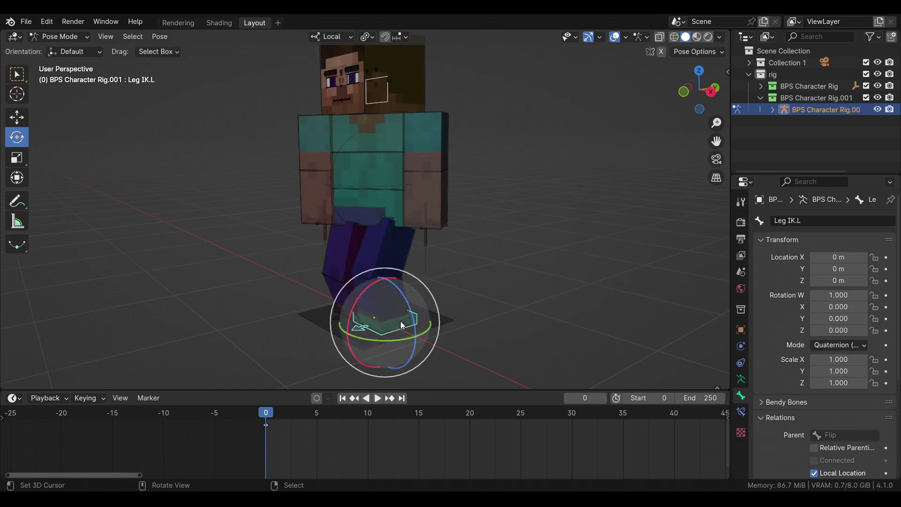
key("g")
key("z")
key("z")
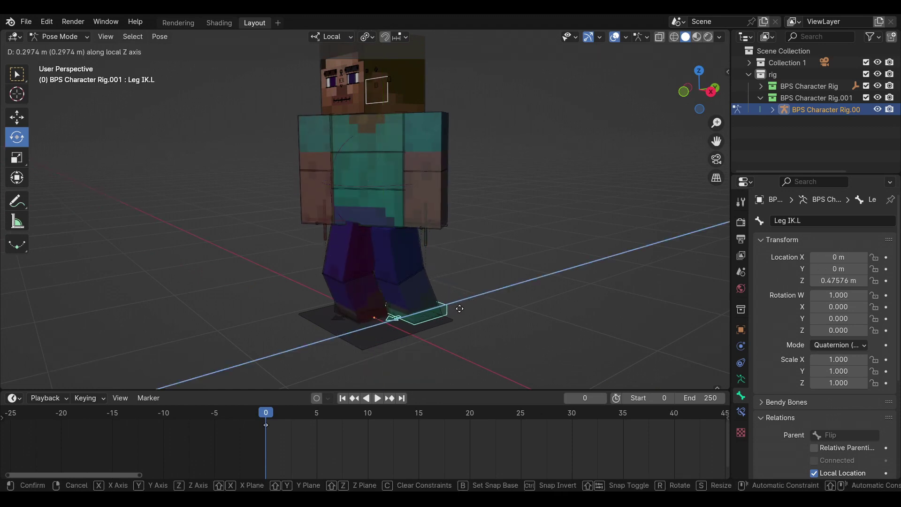
left_click(422, 307)
Move the right foot control, Leg IK.R, forward along its local Z axis to form a stride
left_click(335, 321)
key("g")
key("z")
key("z")
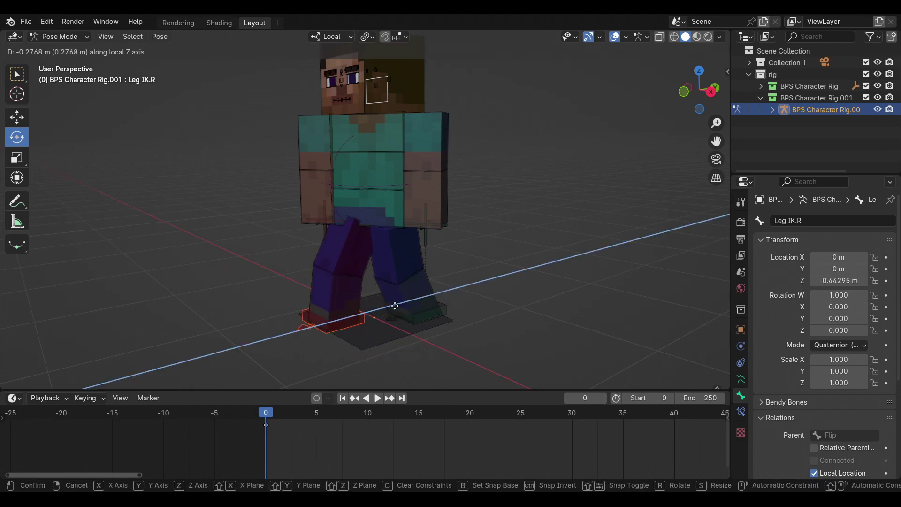
left_click(428, 314)
Rotate the left foot control, Leg IK.L, about 28° around its local Y axis to turn the foot outward
left_click(424, 333)
middle_click_drag(415, 310, 433, 339)
left_click_drag(427, 332, 444, 330)
middle_click_drag(453, 308, 458, 312)
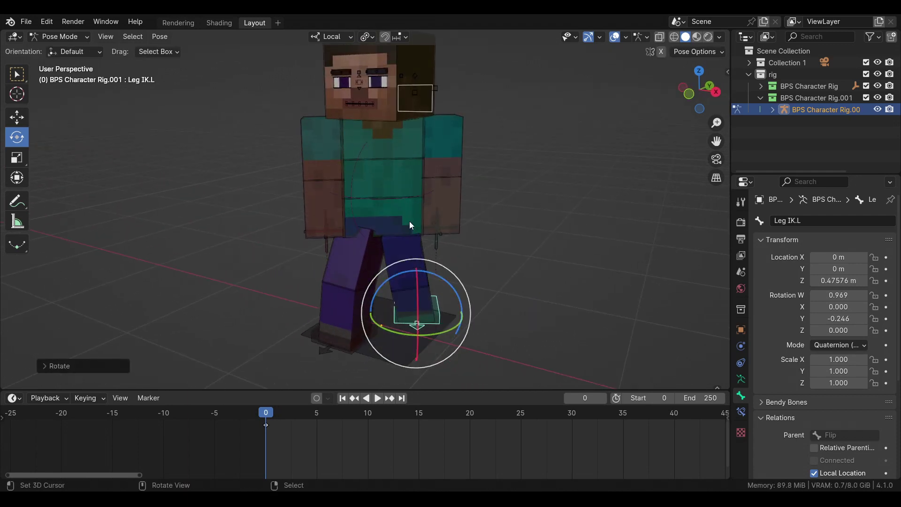
Shift the Pelvis bone slightly downward in the side view to refine the stride
middle_click_drag(402, 202, 322, 193)
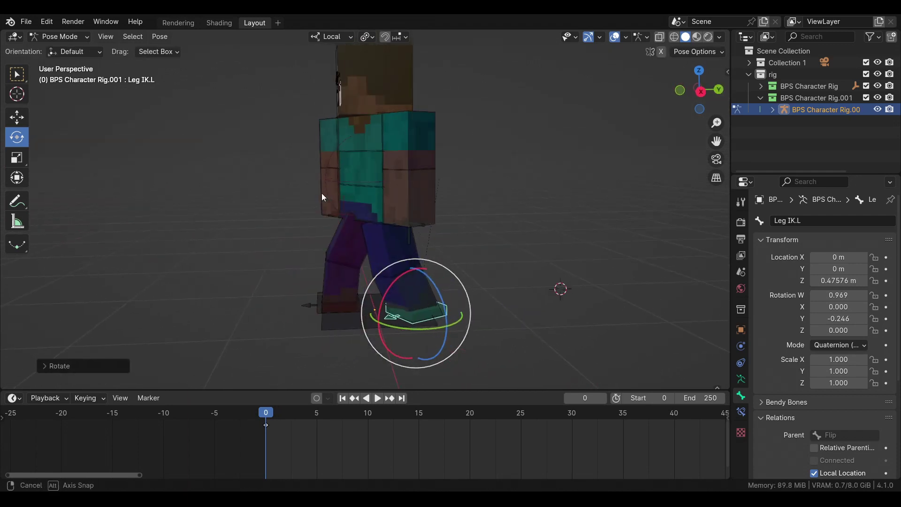
left_click(360, 202)
left_click(382, 199)
key("g")
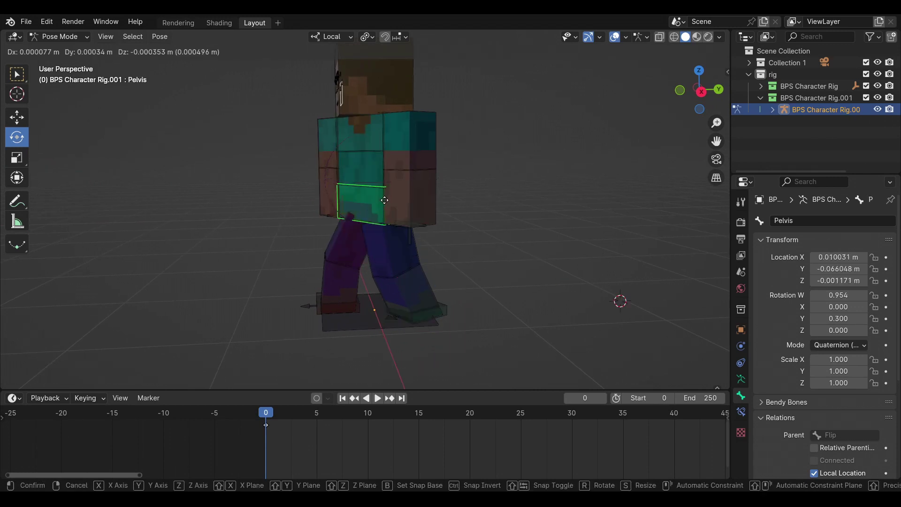
left_click(393, 211)
Rotate the Torso bone to twist and lean the upper body forward
left_click(363, 149)
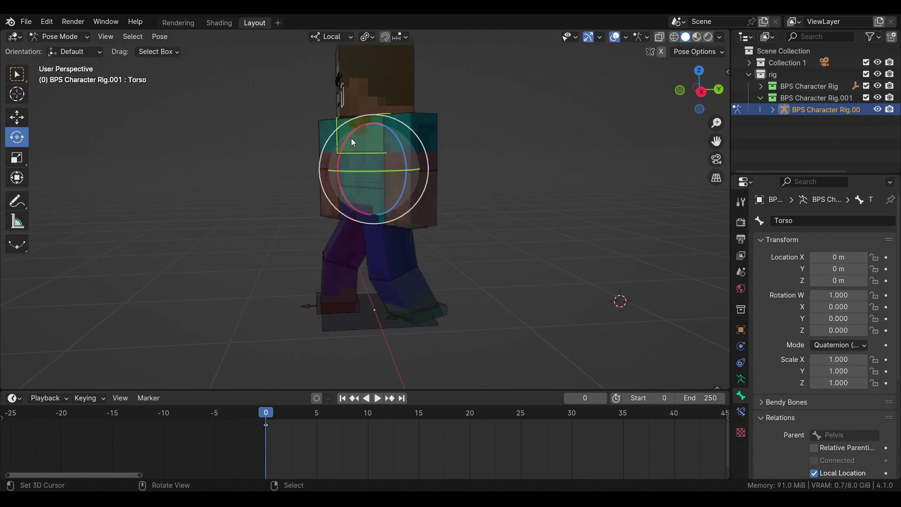
left_click_drag(349, 139, 352, 136)
left_click_drag(383, 187, 298, 155)
Raise the right arm forward and rotate Bottom Arm.R so the forearm points straight ahead
left_click(317, 174)
left_click(321, 188)
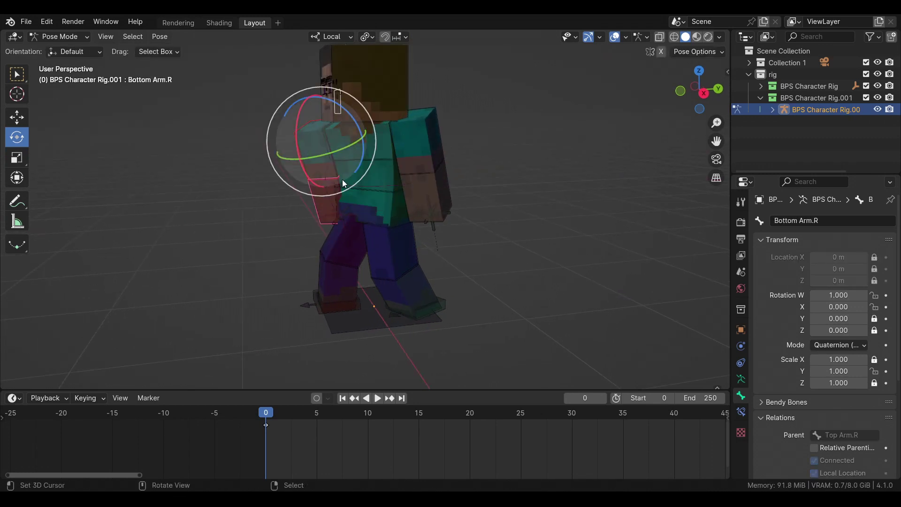
left_click_drag(327, 182, 331, 129)
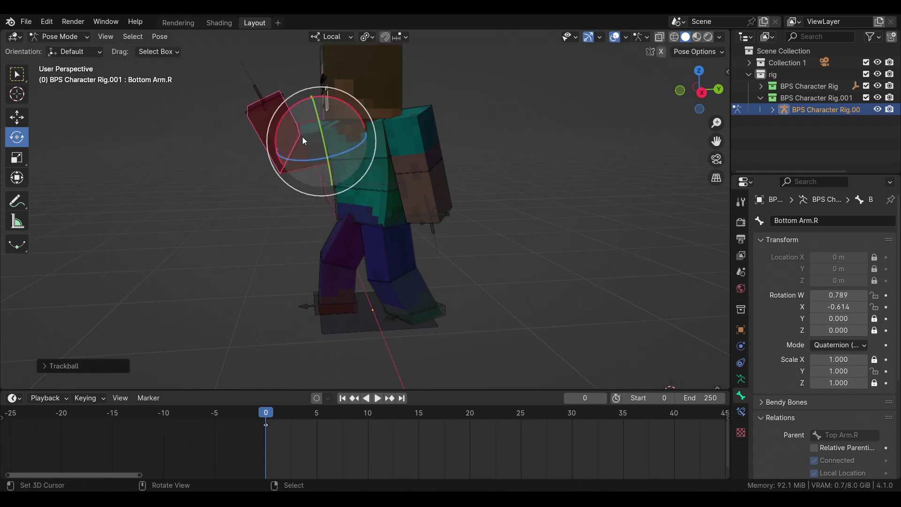
left_click_drag(276, 138, 314, 82)
Swing the left upper arm backward and bend its forearm to counterbalance the outstretched right arm
left_click(412, 139)
left_click_drag(465, 143, 456, 150)
left_click_drag(426, 117, 428, 127)
left_click(421, 192)
left_click_drag(472, 186, 463, 186)
left_click(422, 136)
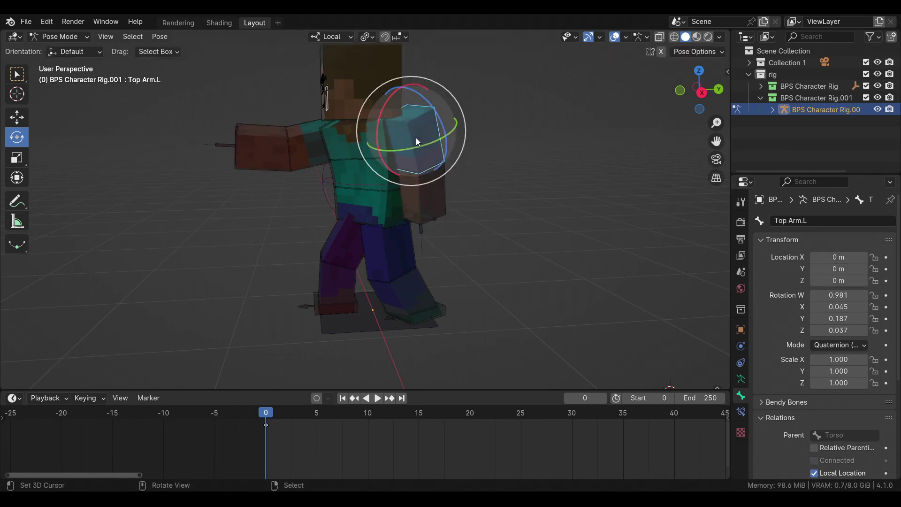
left_click_drag(423, 136, 373, 137)
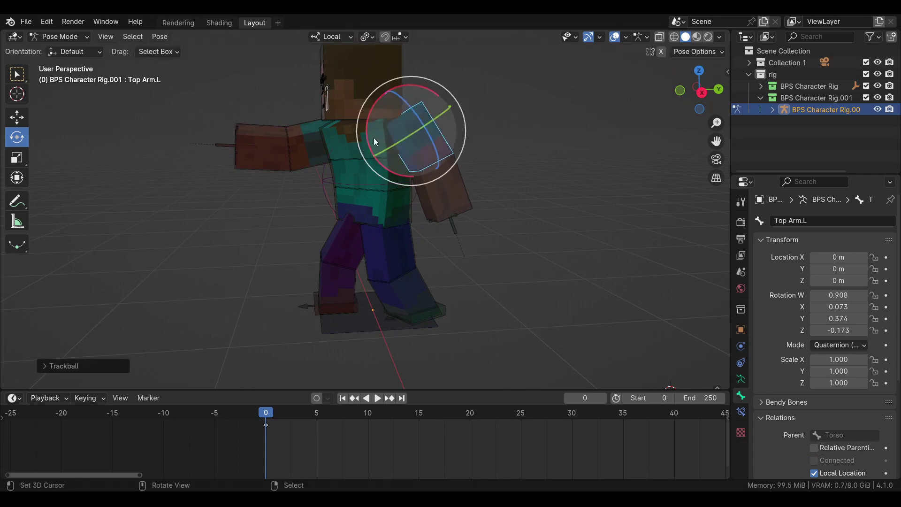
Rotate the Head bone to tilt the head slightly forward, checking it from the front and side
left_click(331, 106)
middle_click_drag(335, 106, 386, 120)
left_click_drag(358, 110, 380, 114)
middle_click_drag(446, 111, 377, 144)
scroll(378, 149, "down", 3)
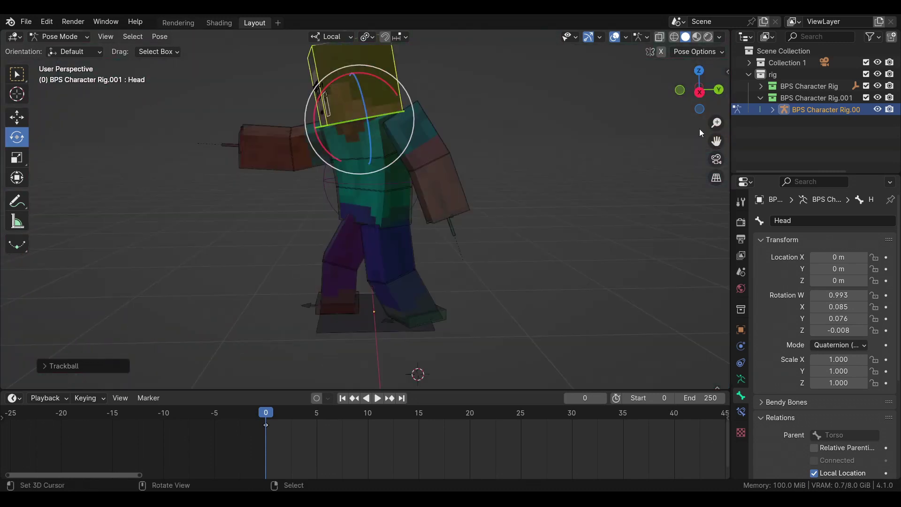
Exclude the BPS Character Rig collection from the view layer and leave Pose Mode
left_click(865, 86)
middle_click_drag(498, 123, 437, 155)
key("ctrl+Tab")
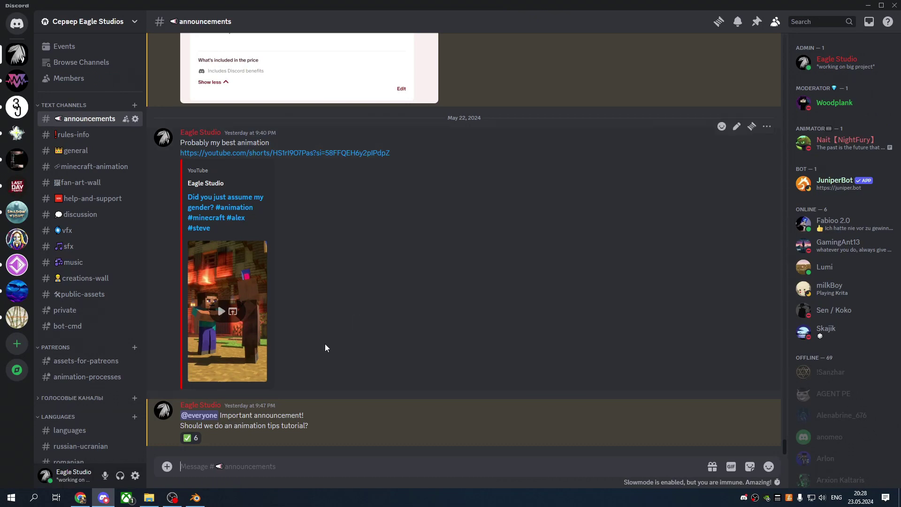
Look over the paid subscription levels on the Patreon page, and switch to Blender to view the wendigo.blend rig
left_click(86, 498)
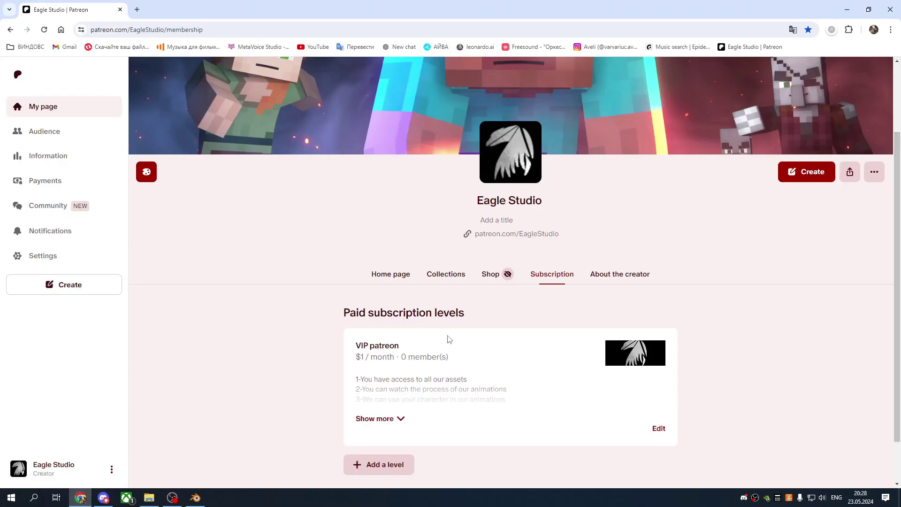
scroll(453, 329, "down", 1)
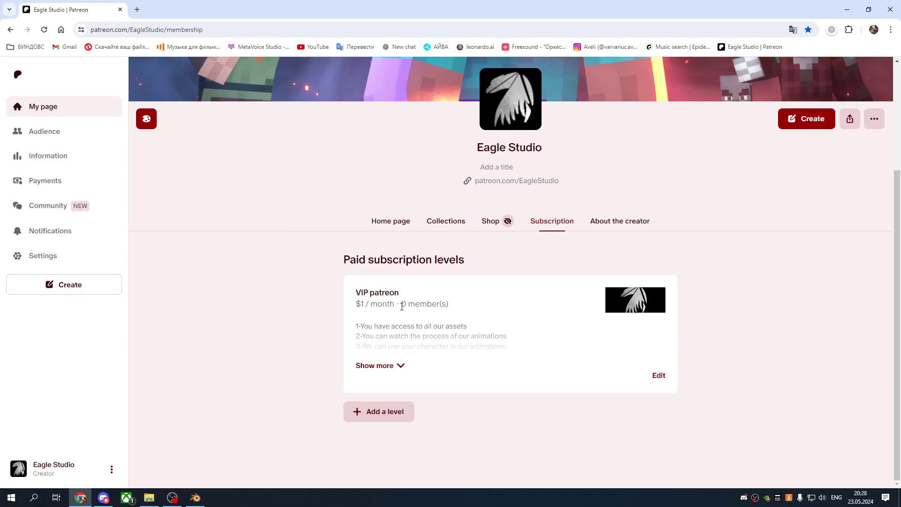
left_click(195, 497)
middle_click_drag(415, 269, 437, 251)
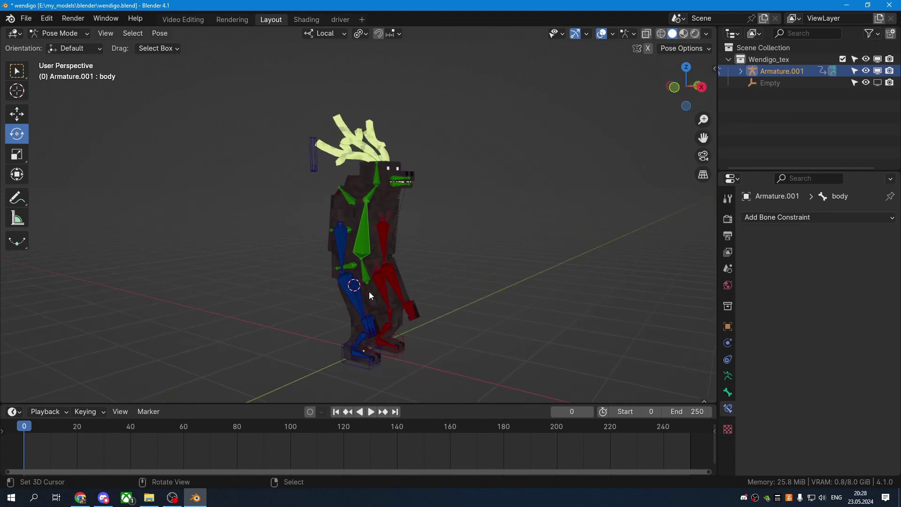